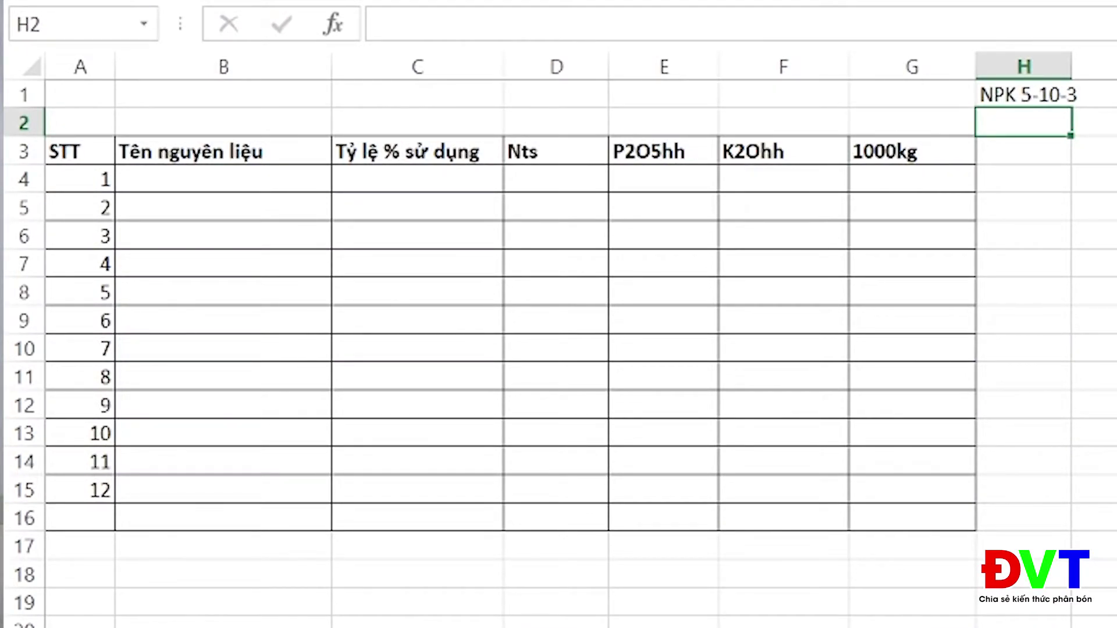
- Centre the STT numbers 1 to 12 and list Đạm Urea, Lân Supe and Kali Clorua as the first three ingredient names
left_click_drag(60, 177, 72, 506)
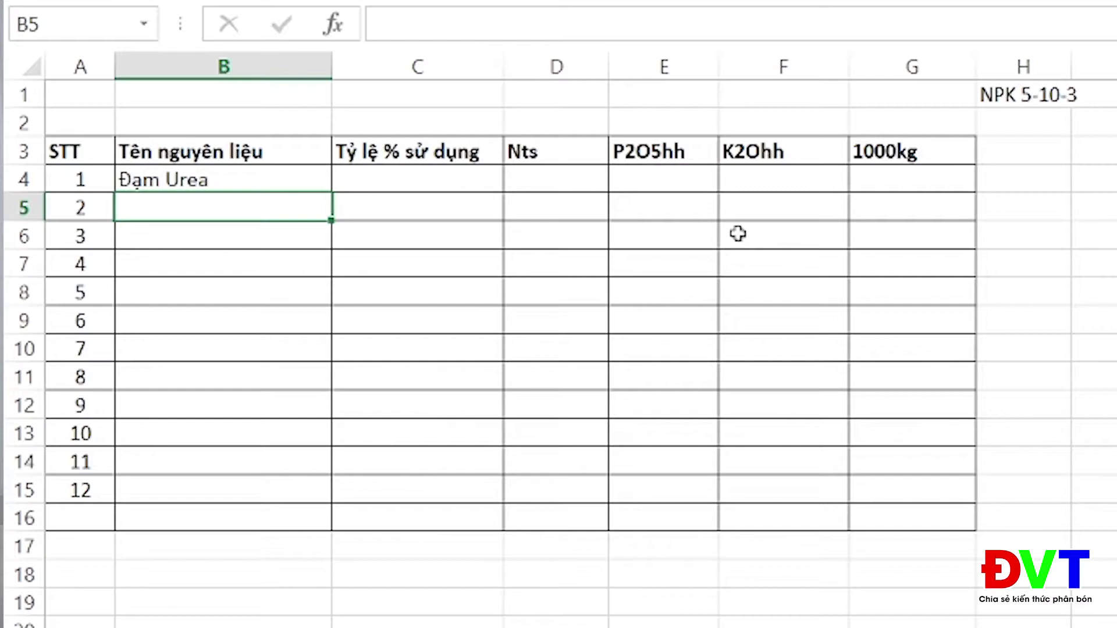
type("Lân Sp")
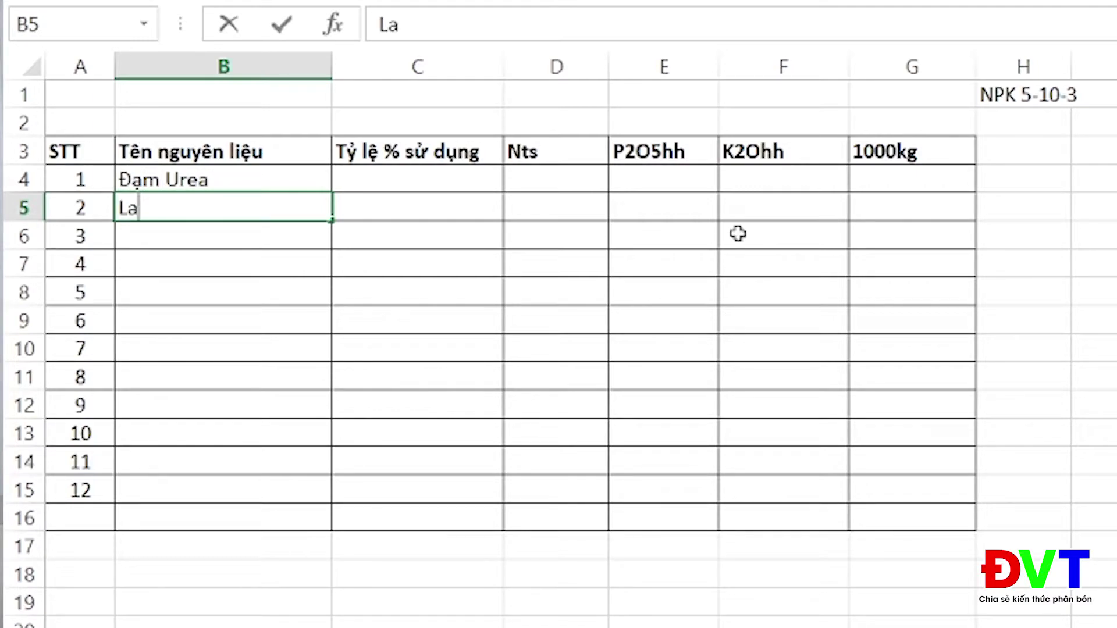
key("BackSpace")
type("upe")
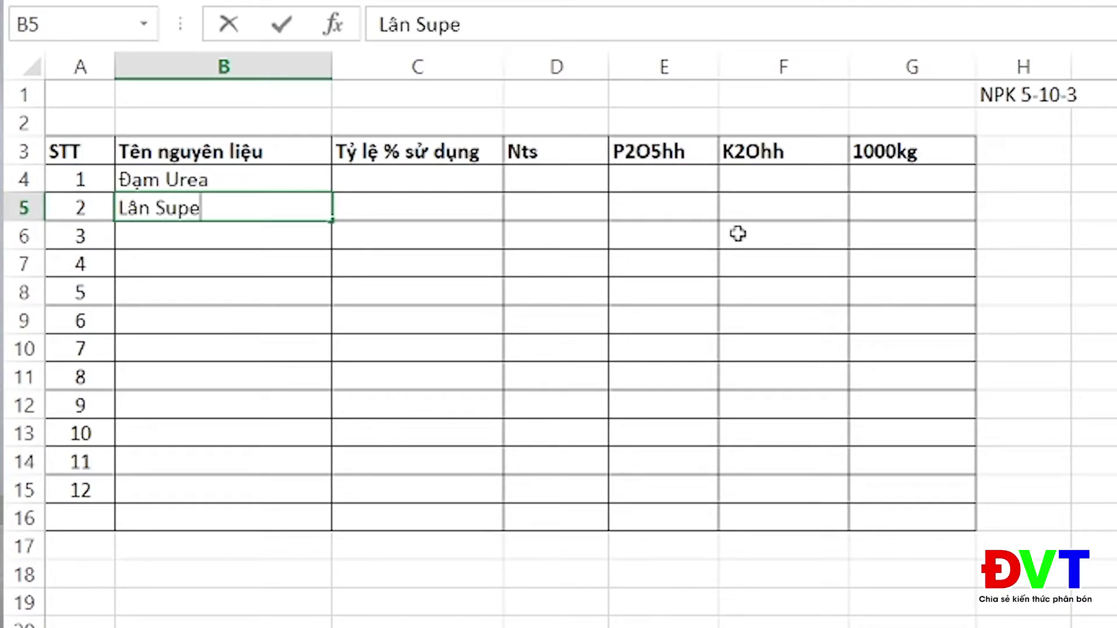
key("Return")
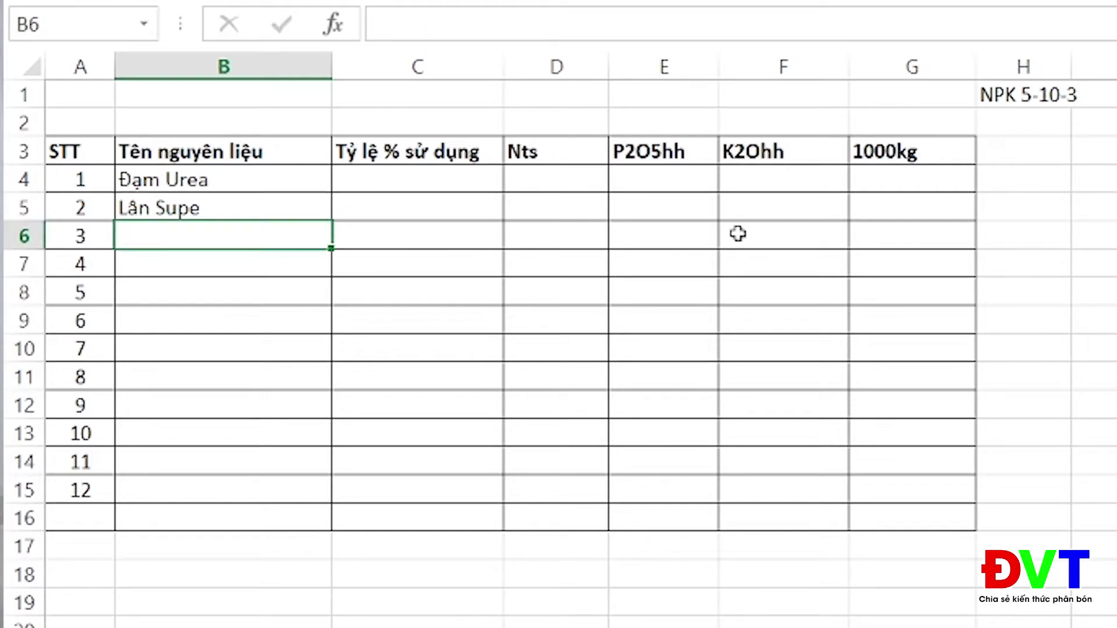
type("Kali")
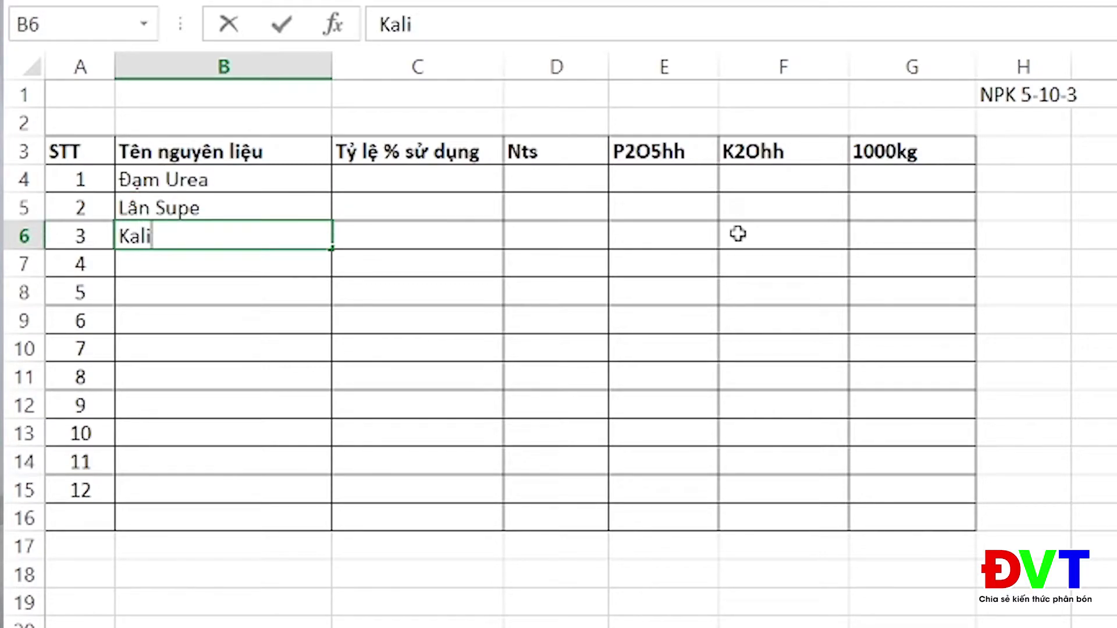
type(" Clorua")
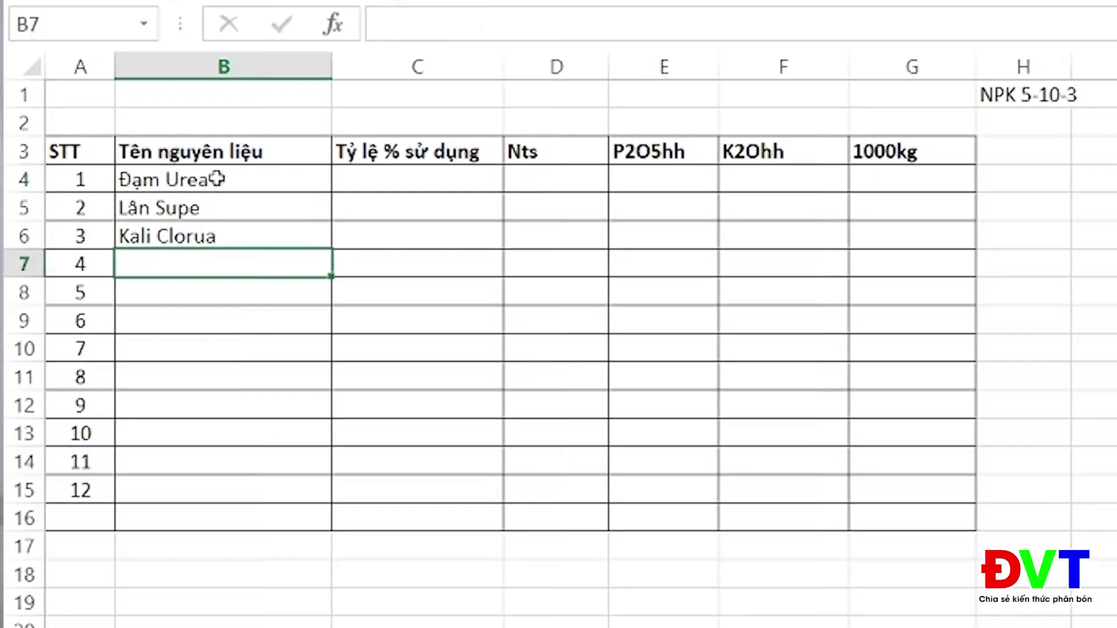
- Check urea's nitrogen content in the fertilizer reference table and append "- 46" to the Đạm Urea name in B4
left_click(217, 180)
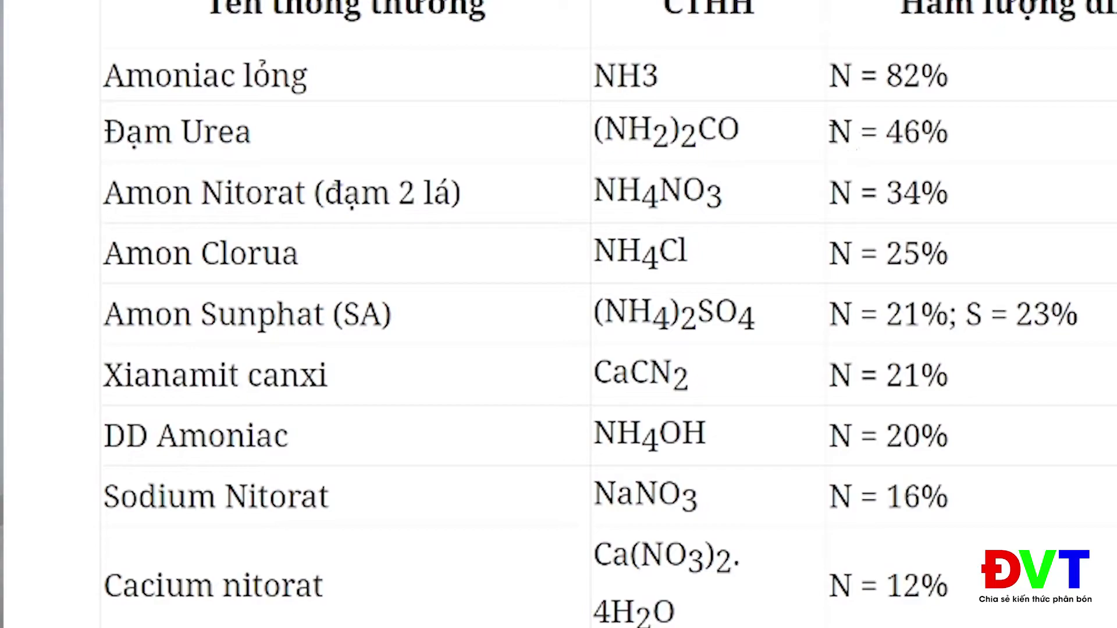
left_click_drag(831, 130, 982, 141)
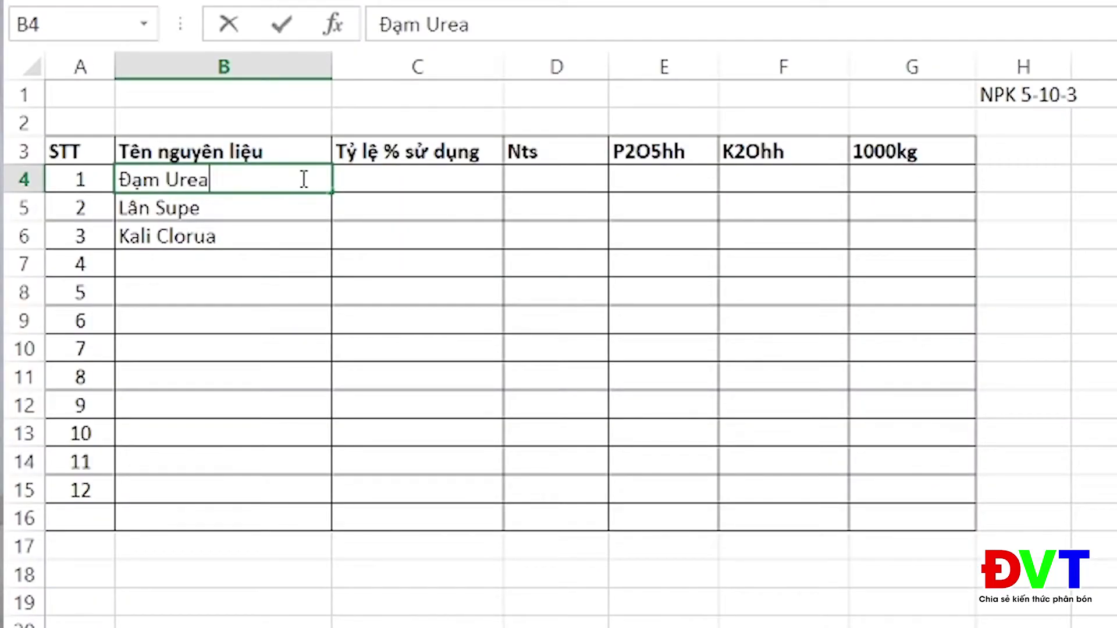
type("46")
key("Return")
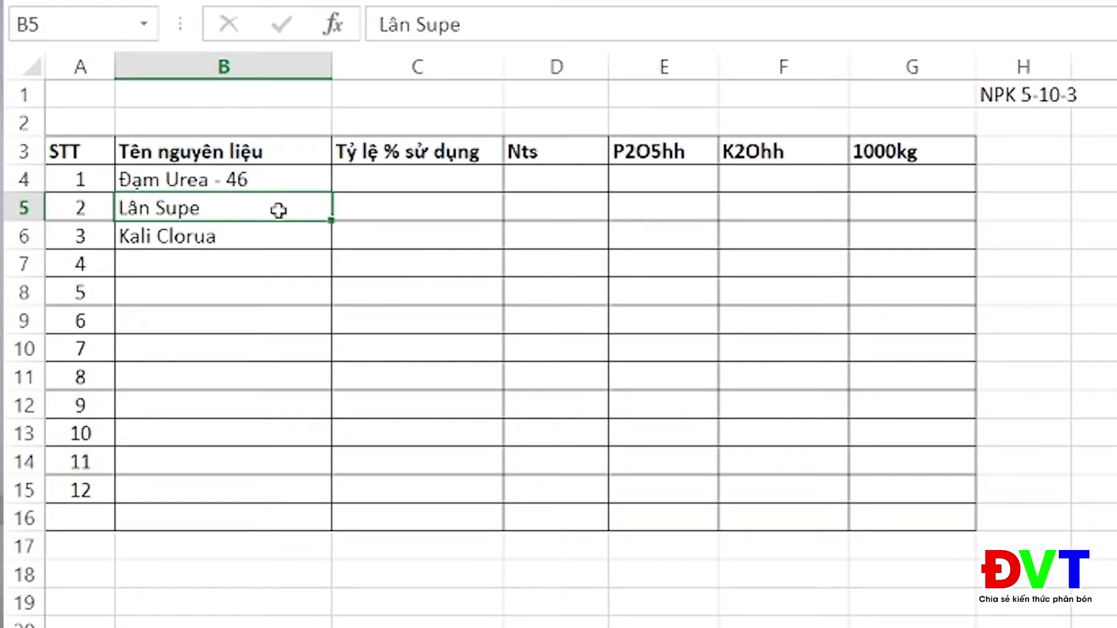
- Append "- 16" to the Lân Supe ingredient name in B5
double_click(280, 211)
type("- 16")
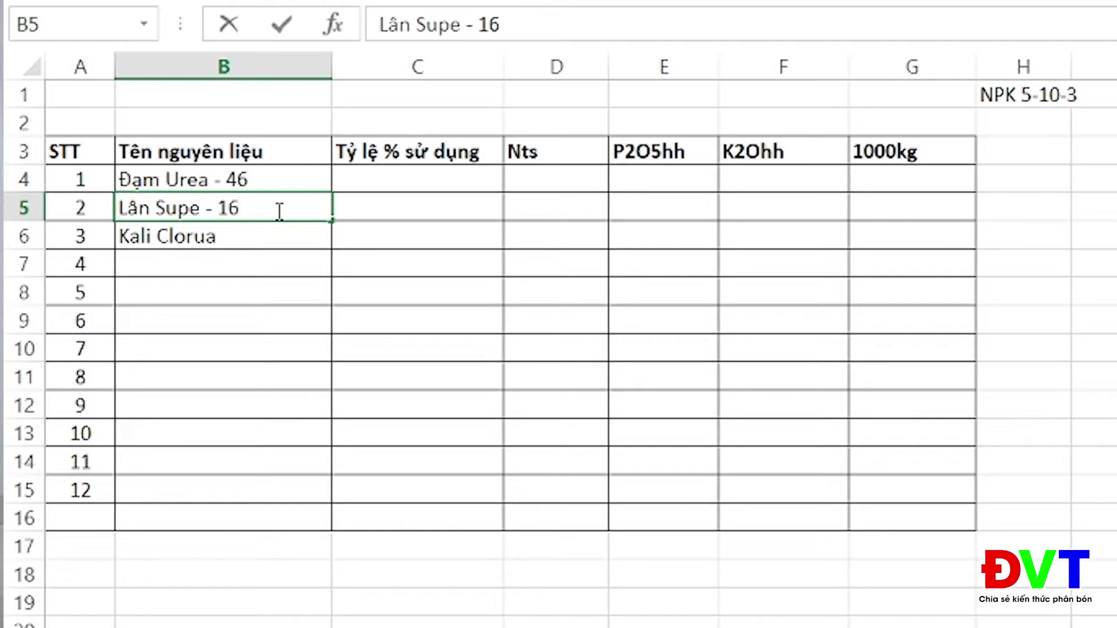
key("Return")
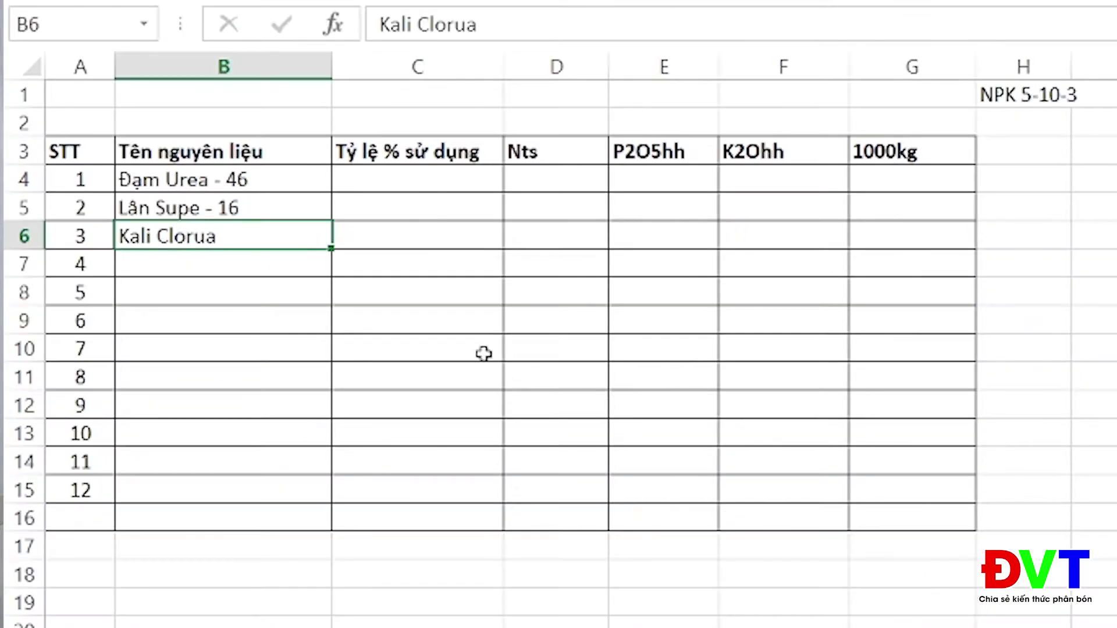
- Append "- 60" to Kali Clorua in B6 and enter Phụ gia as the fourth ingredient in B7
double_click(276, 238)
type("- 60")
key("Return")
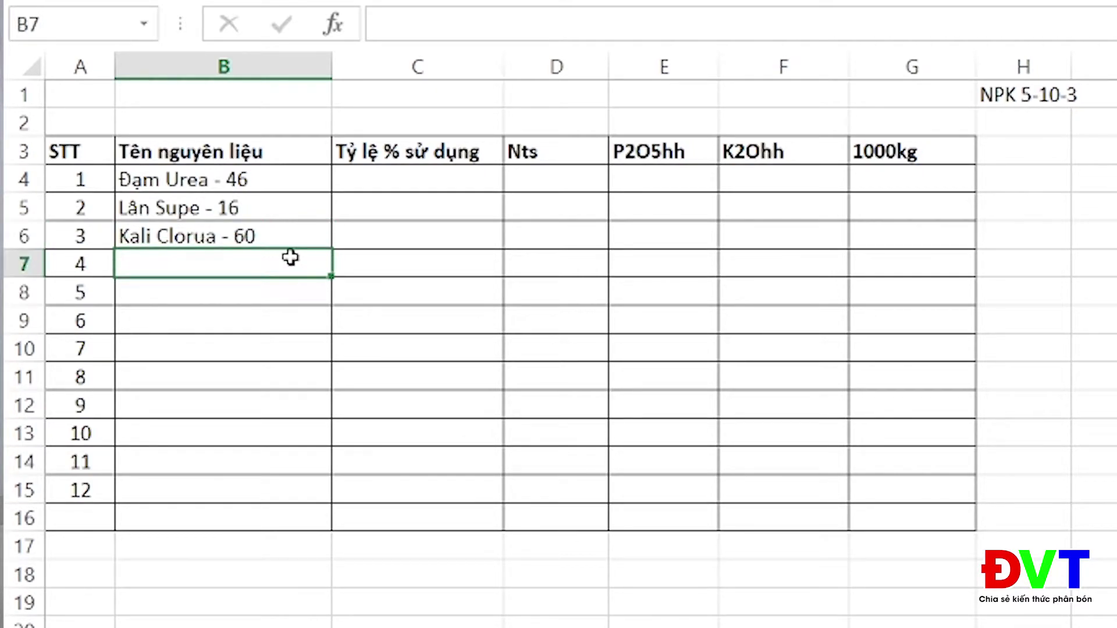
type("Phụ gia")
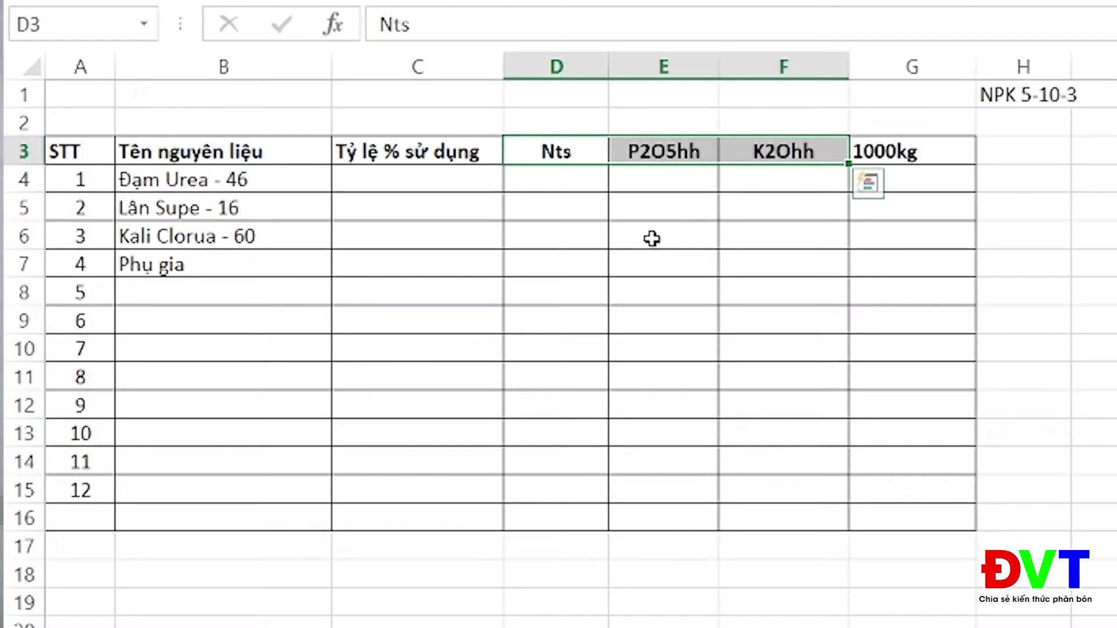
- Enter the formula =C4*46% in D4 to calculate the nitrogen (Nts) supplied by Đạm Urea
left_click(566, 182)
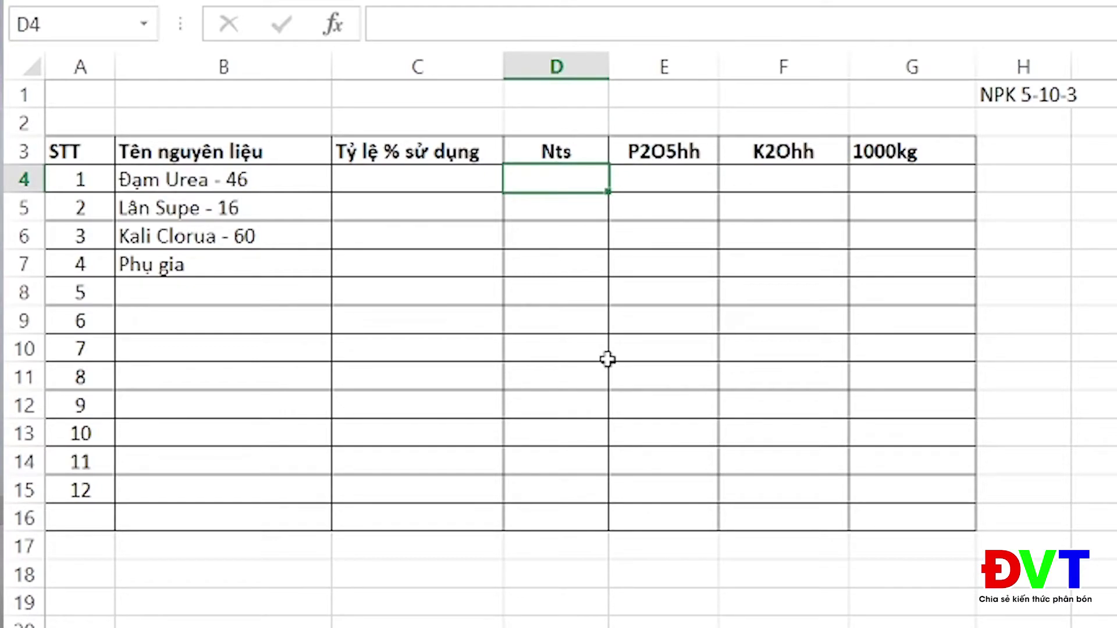
type("=")
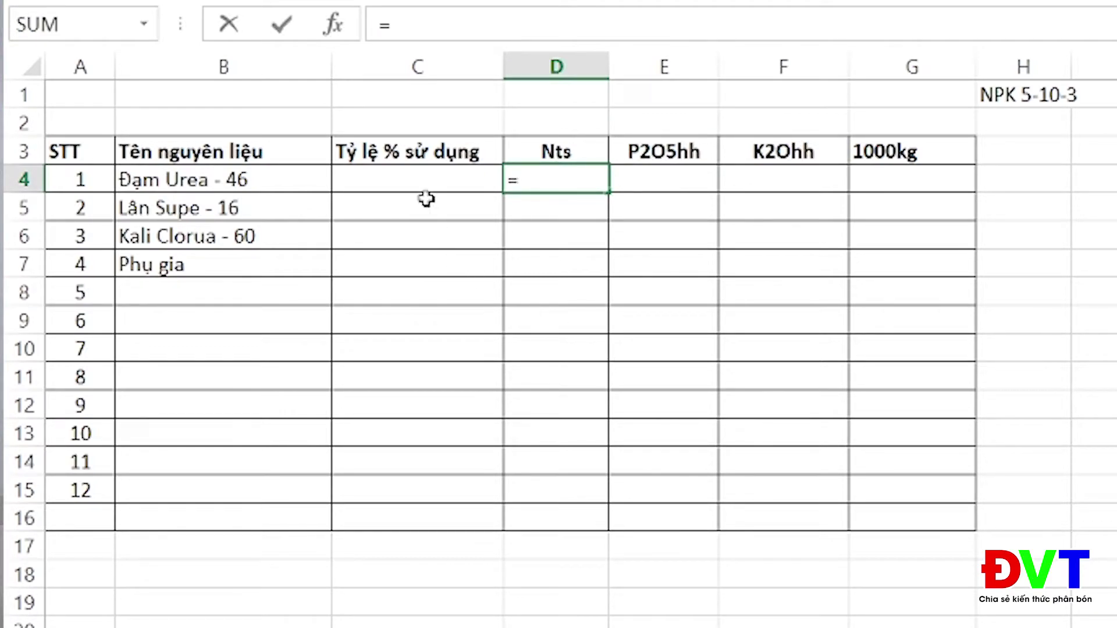
left_click(415, 178)
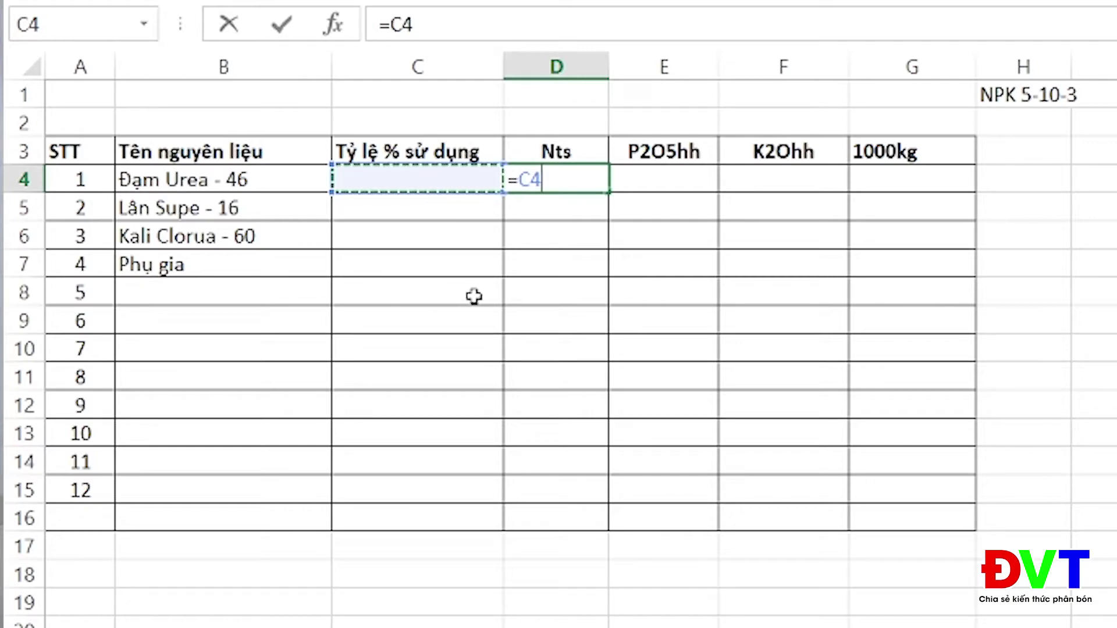
type("*46%")
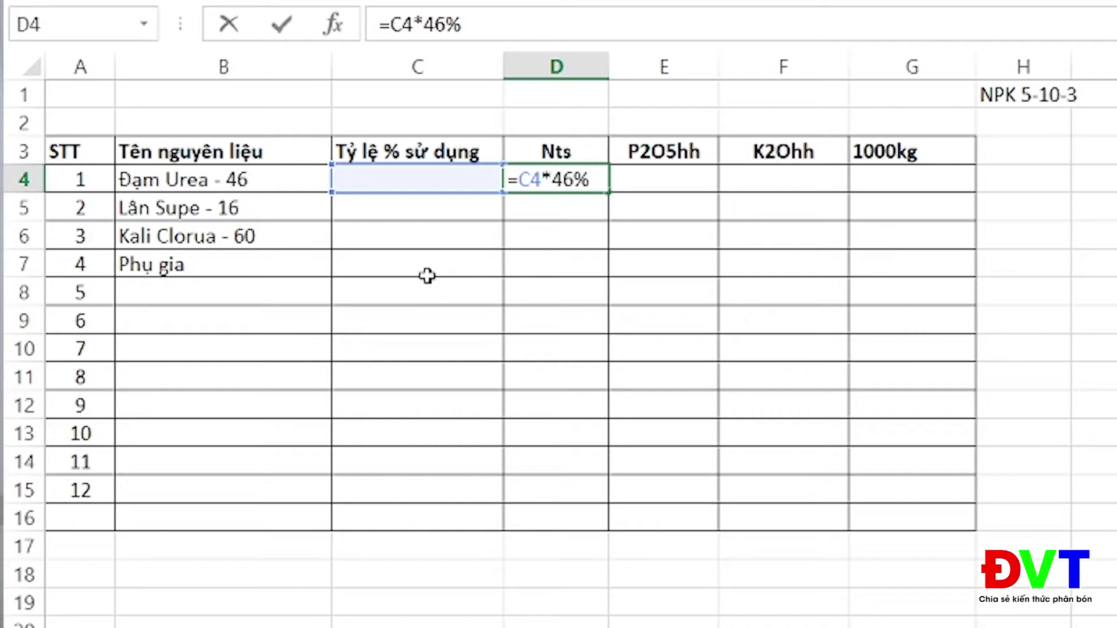
key("Return")
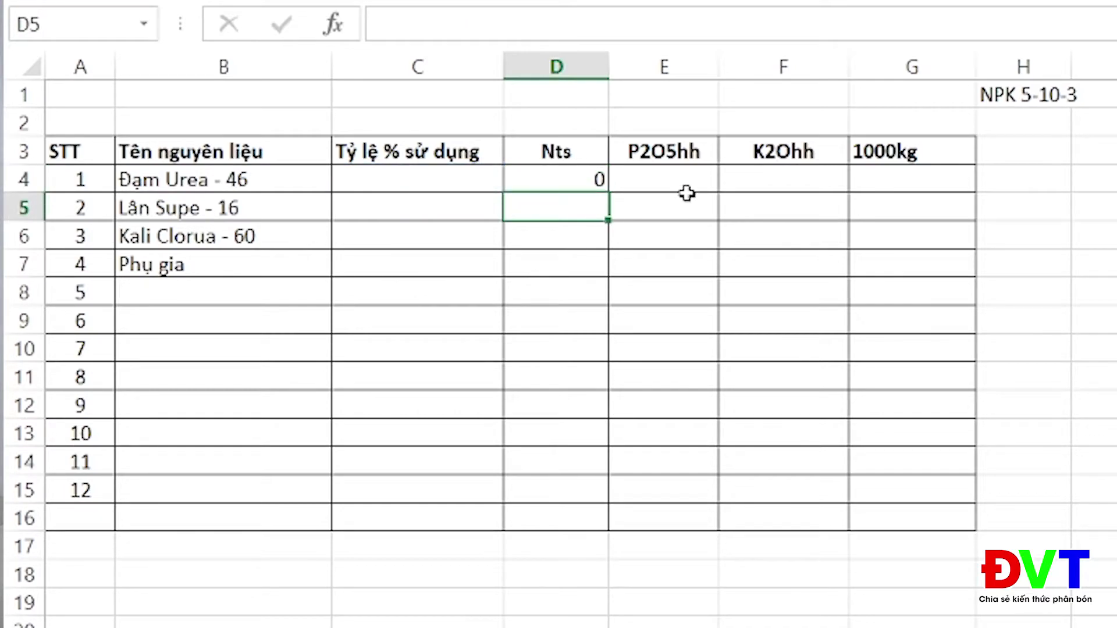
- Enter the formula =C5*16% in E5 to calculate the P2O5hh supplied by Lân Supe
left_click(689, 200)
type("=")
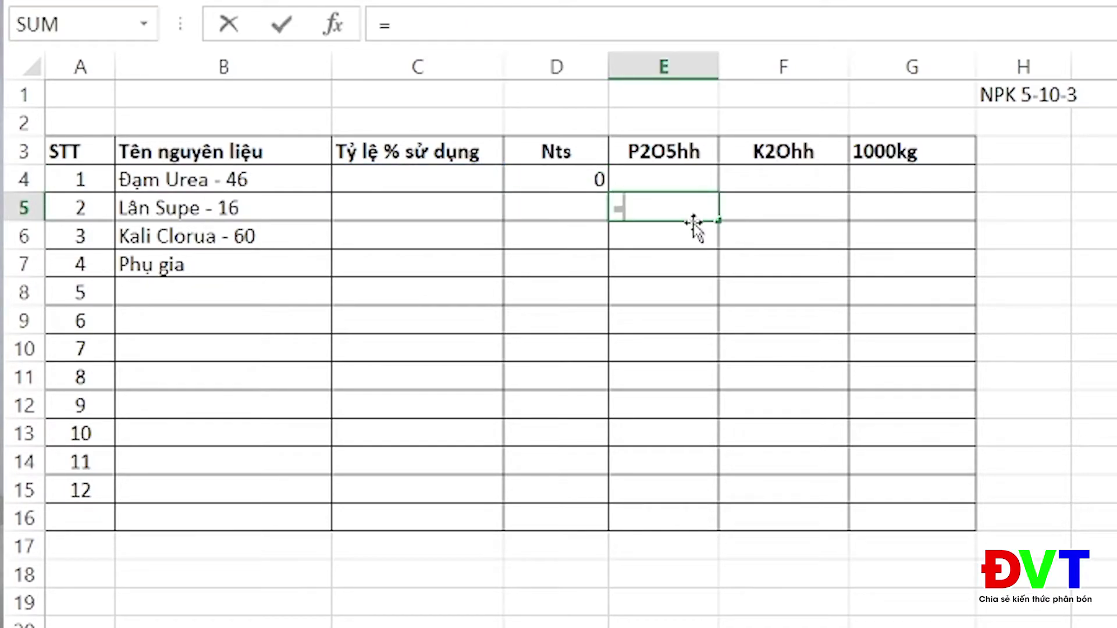
left_click(419, 204)
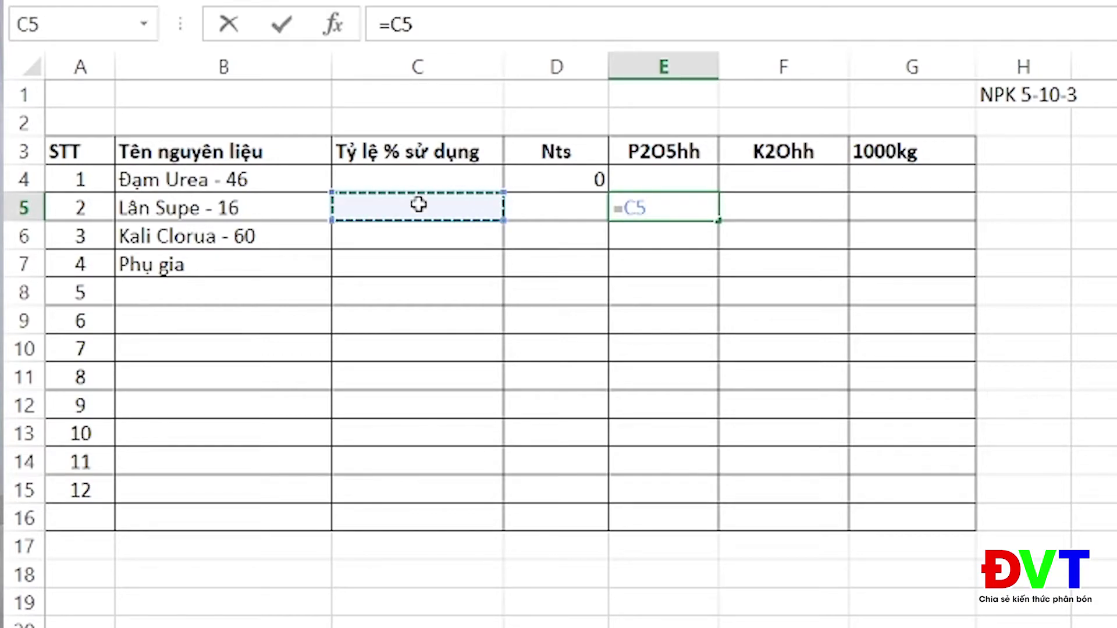
type("*16%")
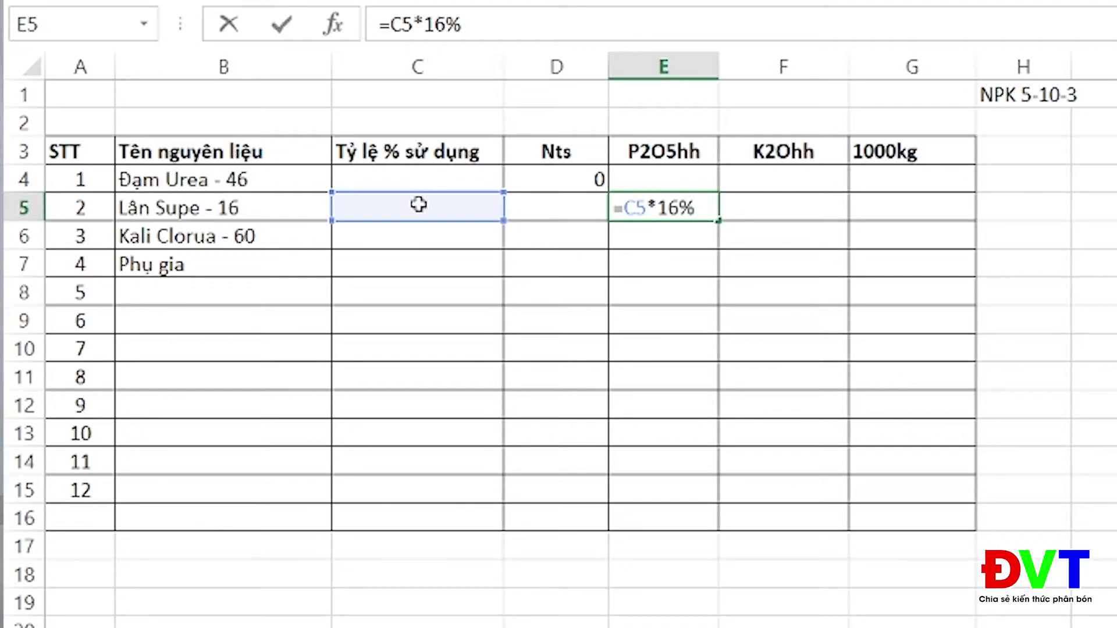
key("Return")
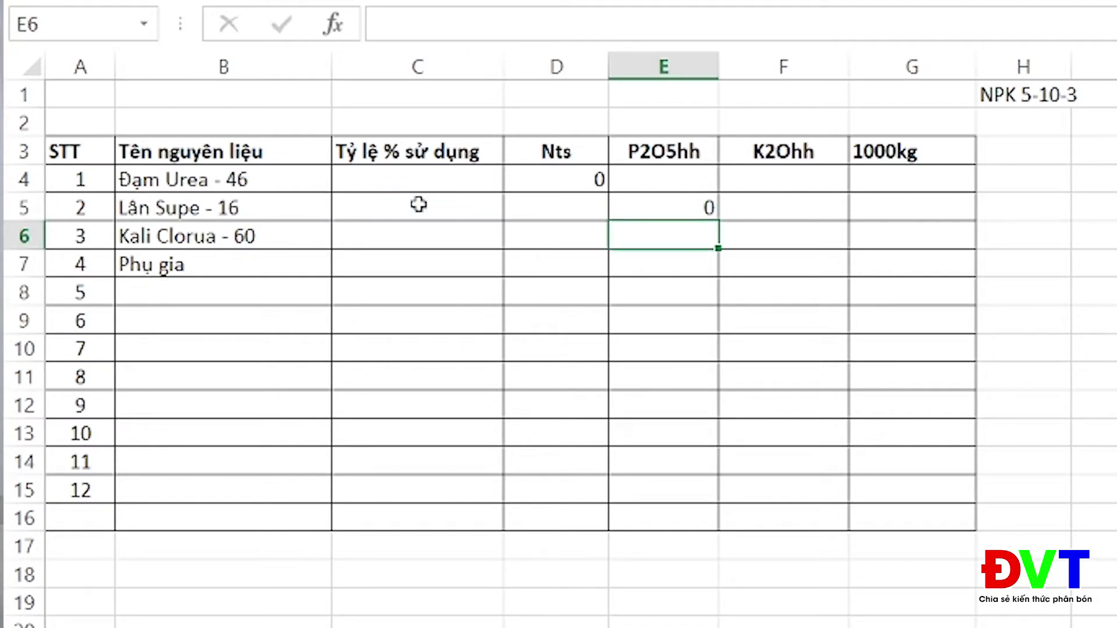
- Enter the formula =C6*60% in F6 to calculate the K2Ohh supplied by Kali Clorua
left_click(797, 236)
type("=")
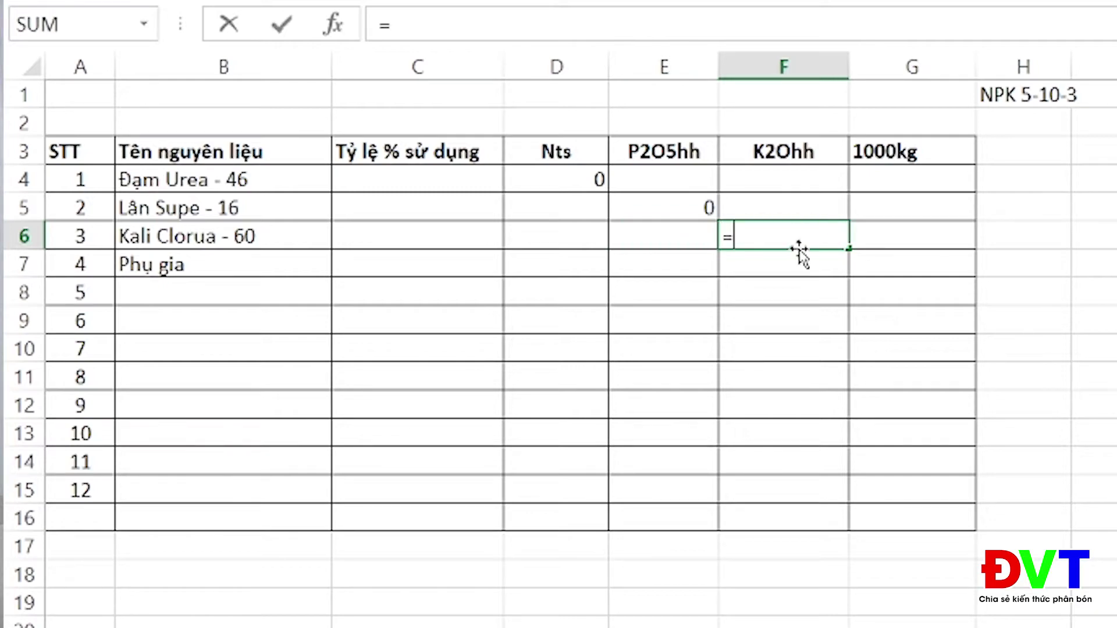
left_click(391, 236)
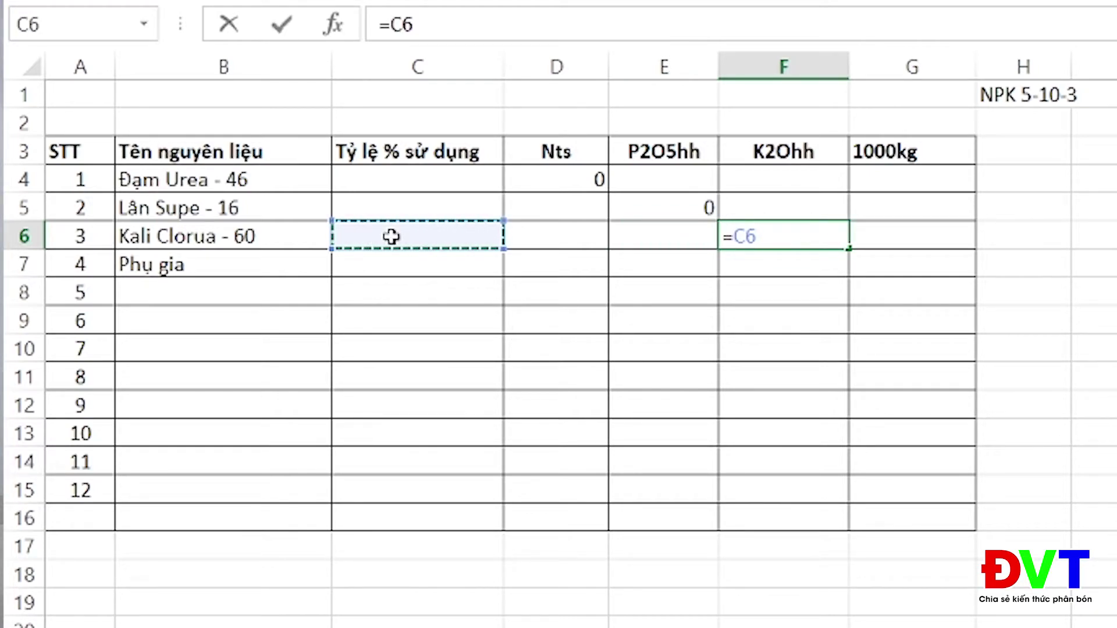
type("*60%")
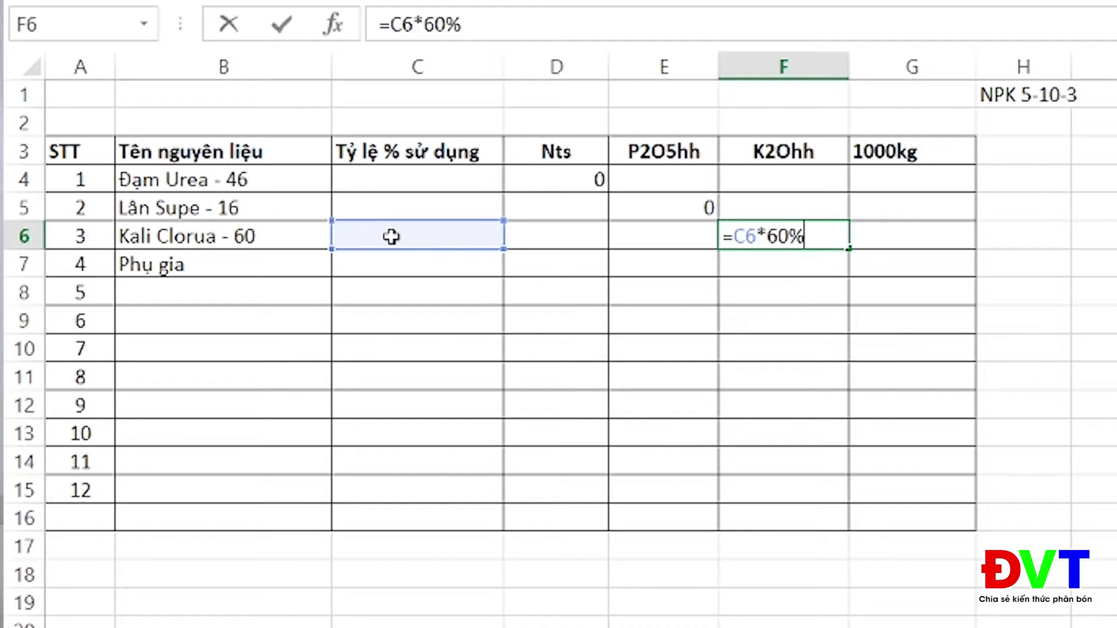
key("Return")
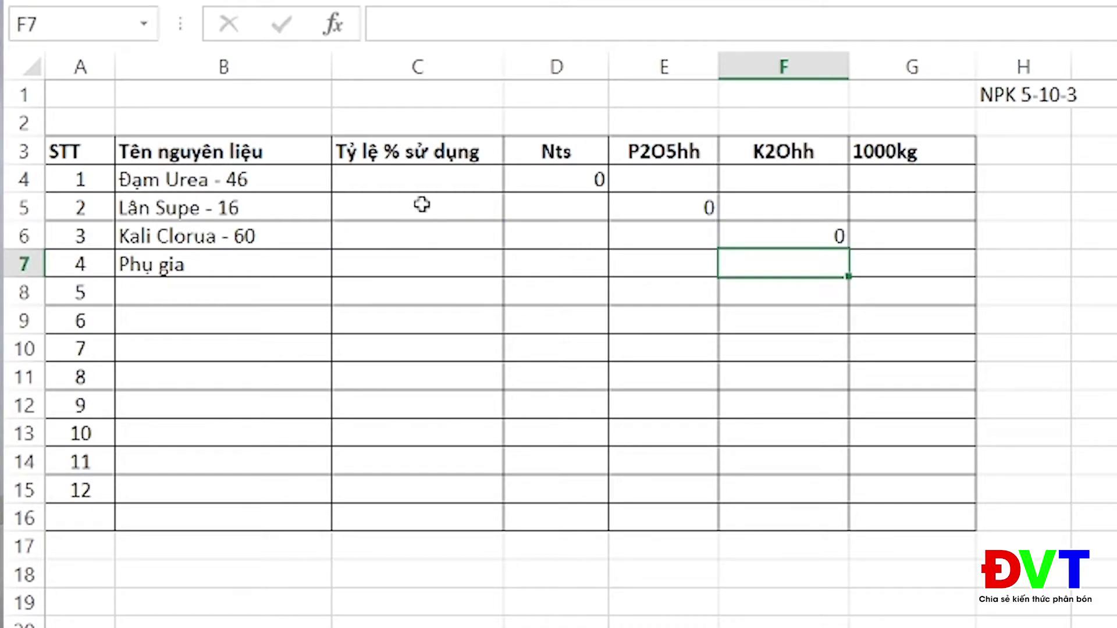
- Try 20 and 12 as the usage percentage of Đạm Urea in C4
left_click(434, 188)
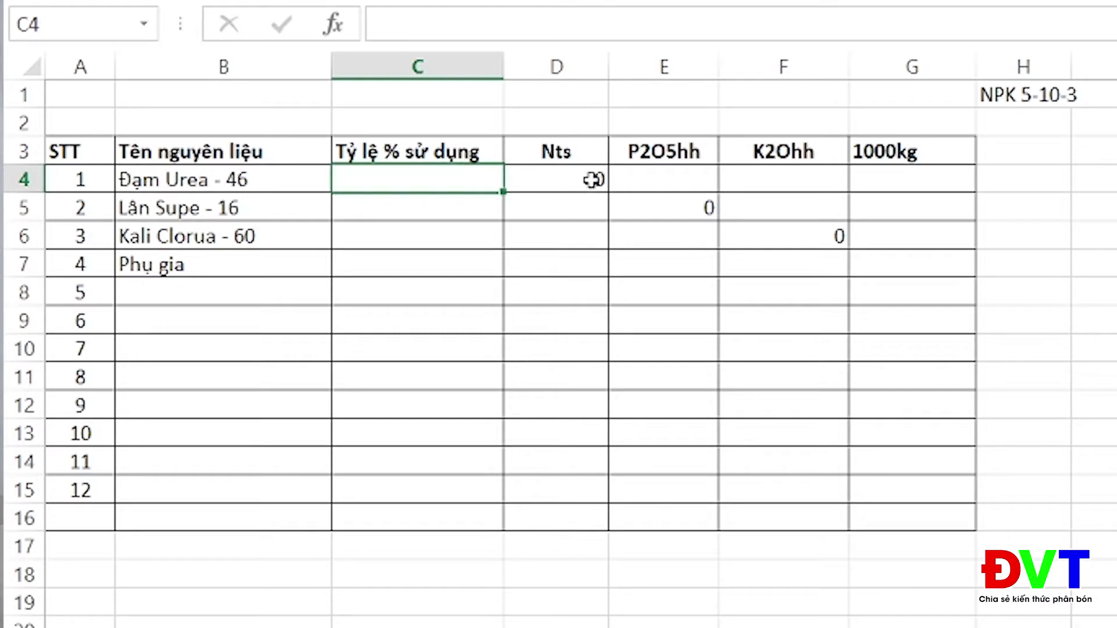
left_click_drag(593, 180, 756, 247)
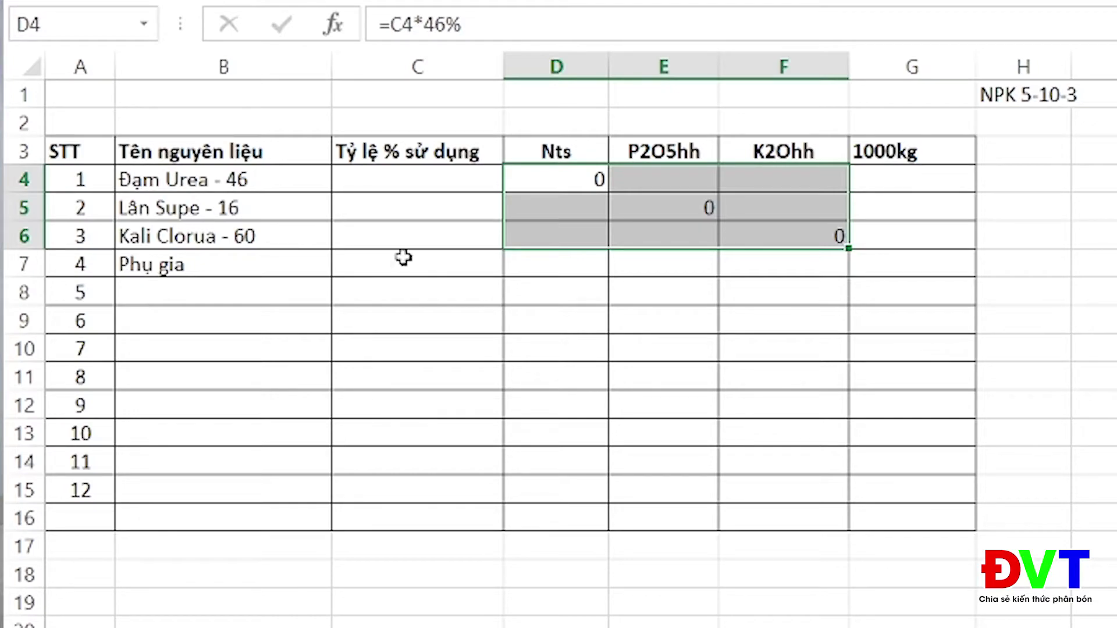
left_click(430, 184)
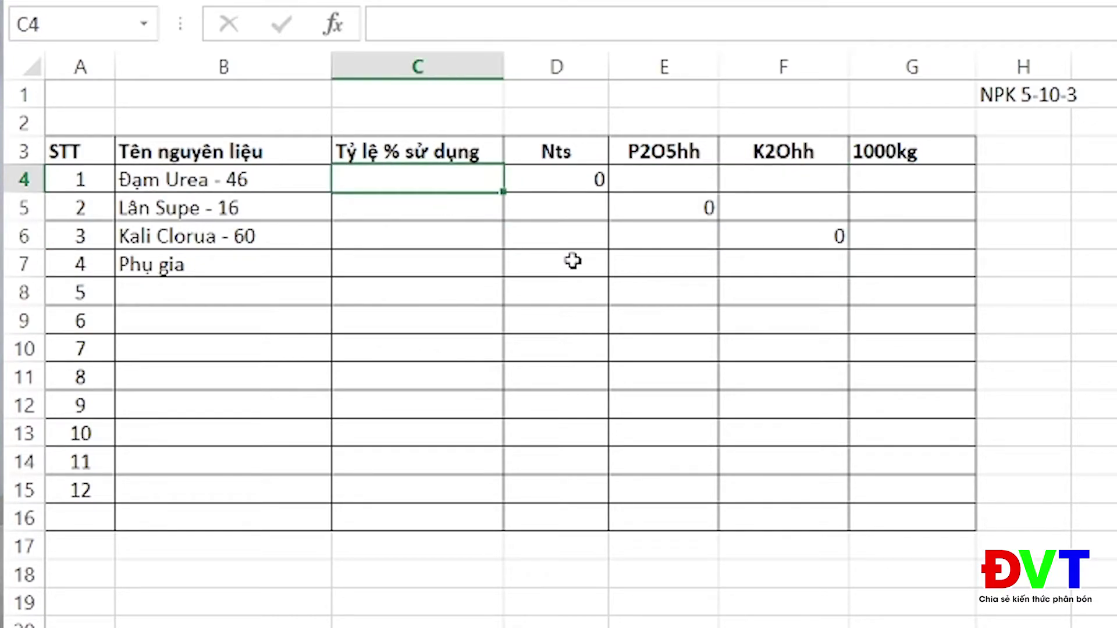
type("20")
key("Return")
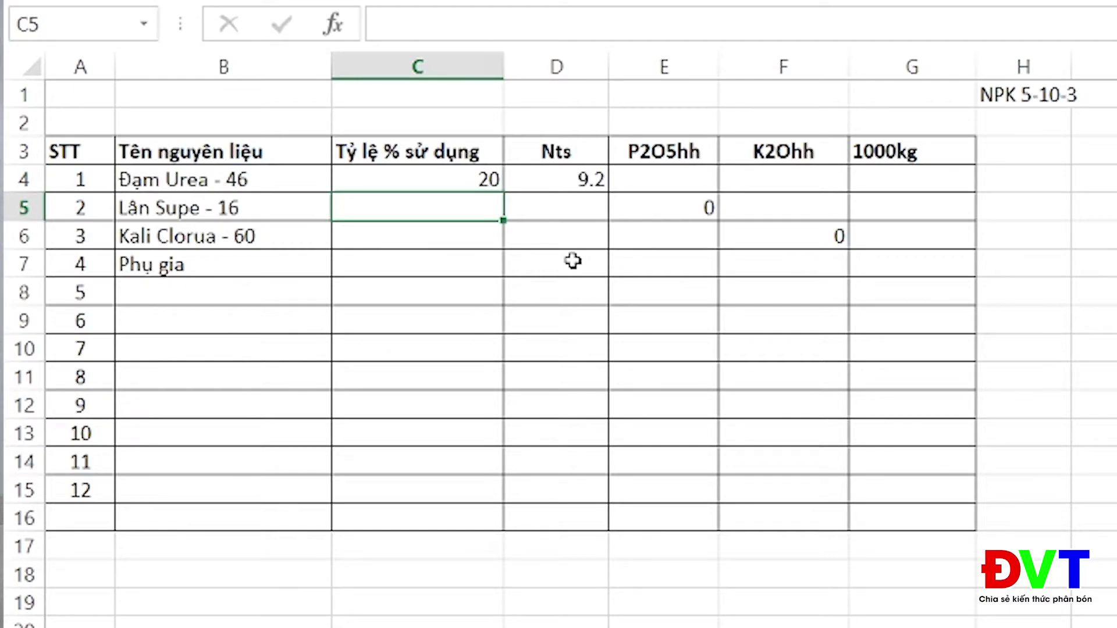
left_click(466, 180)
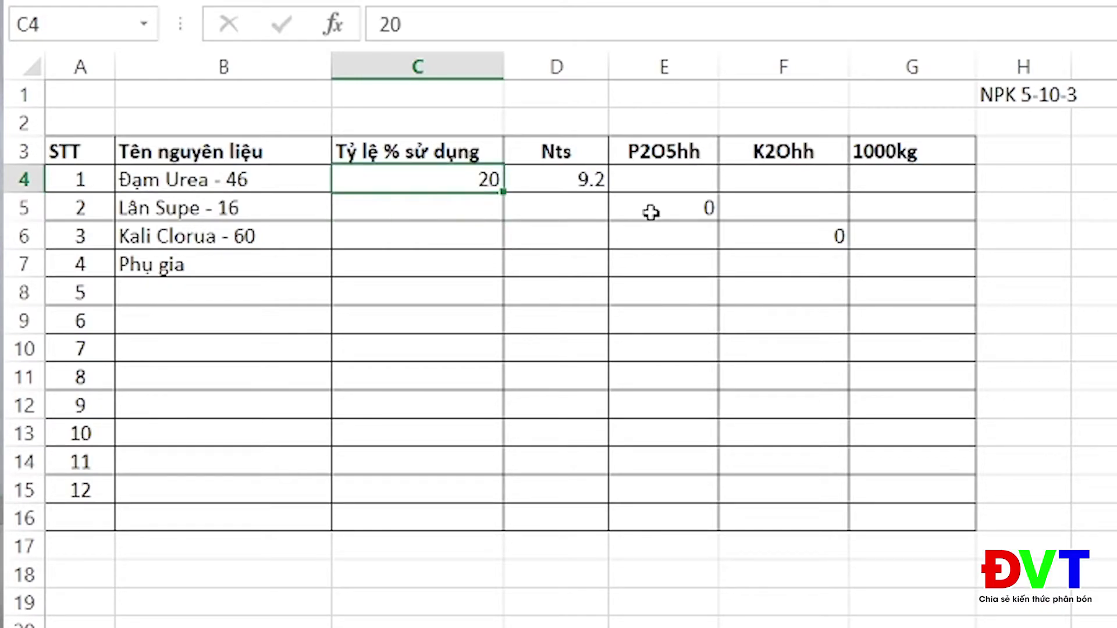
type("12")
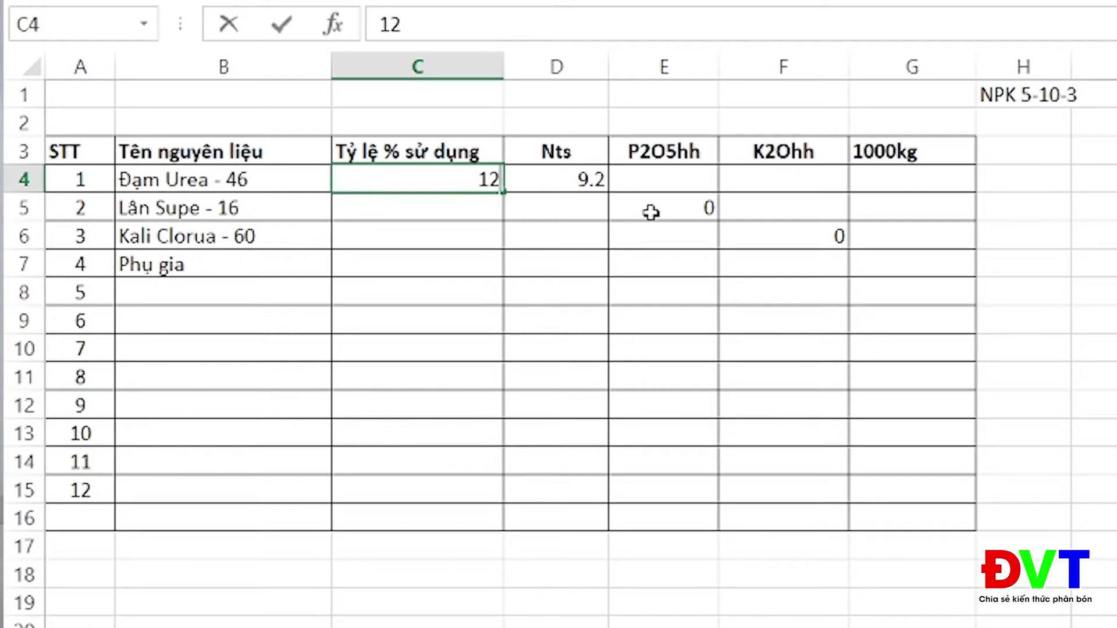
key("Return")
- Set the usage percentage of Đạm Urea in C4 to 11
left_click(476, 177)
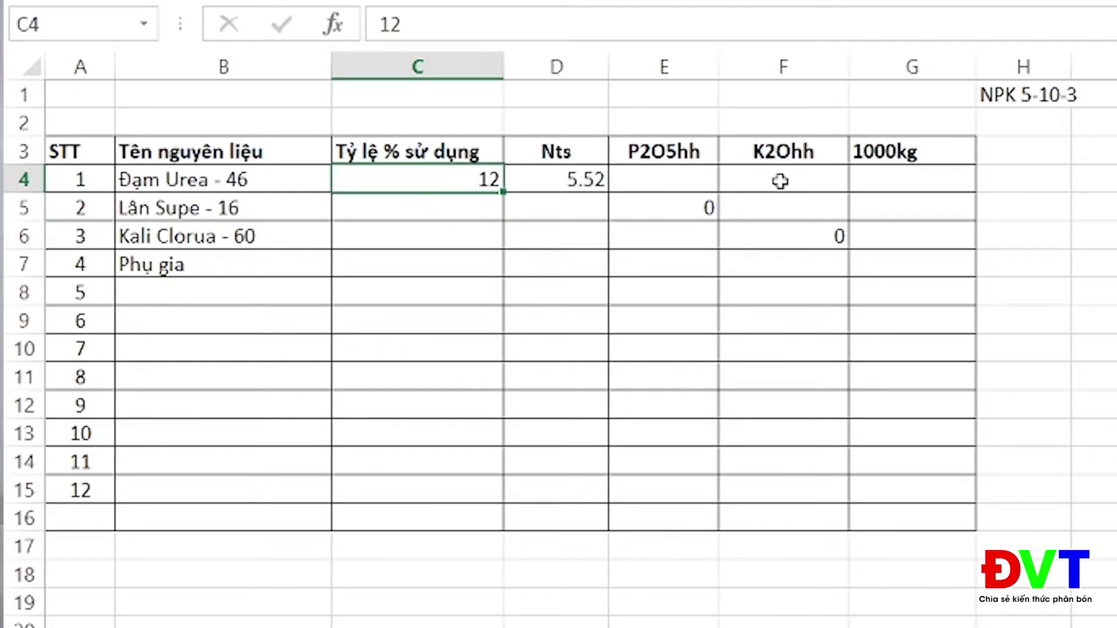
type("11")
key("Return")
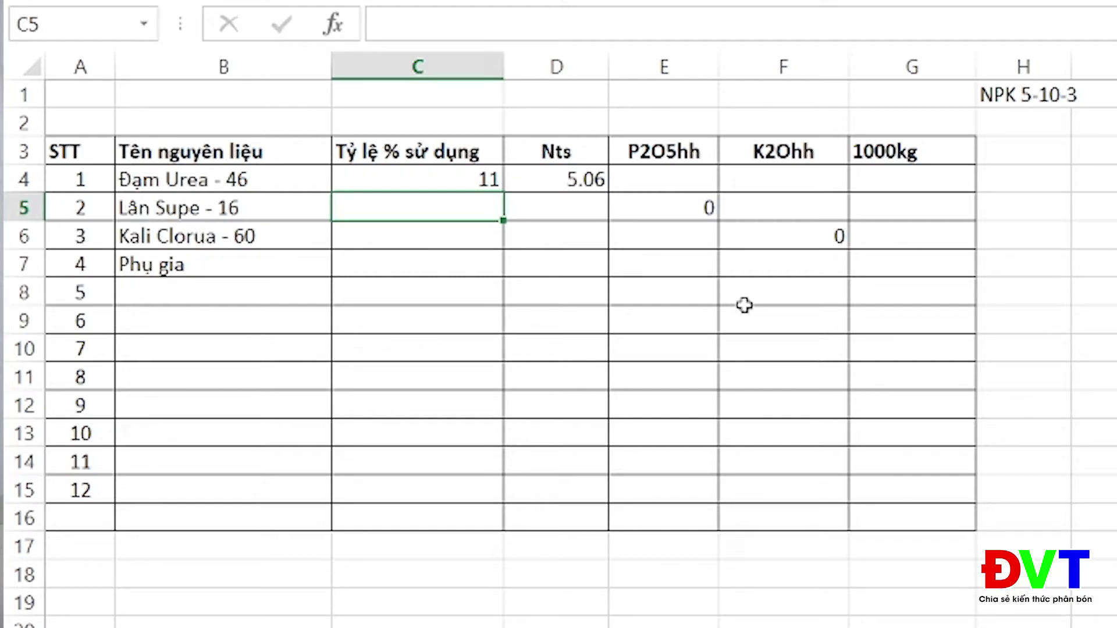
- Try 40, 70 and 60 as the usage percentage of Lân Supe in C5
type("40")
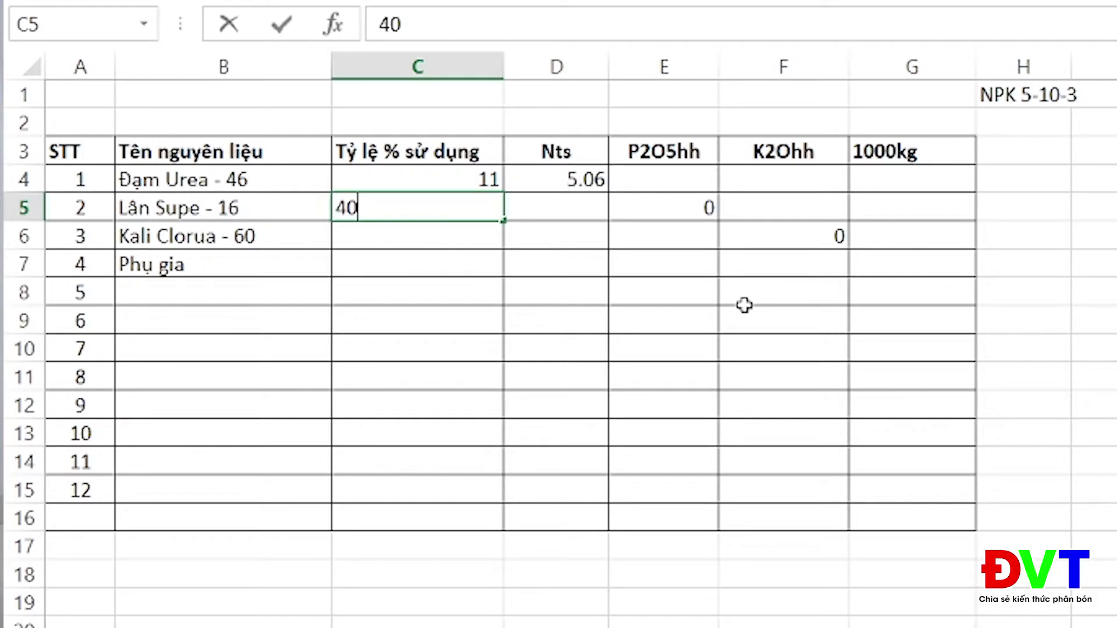
key("Return")
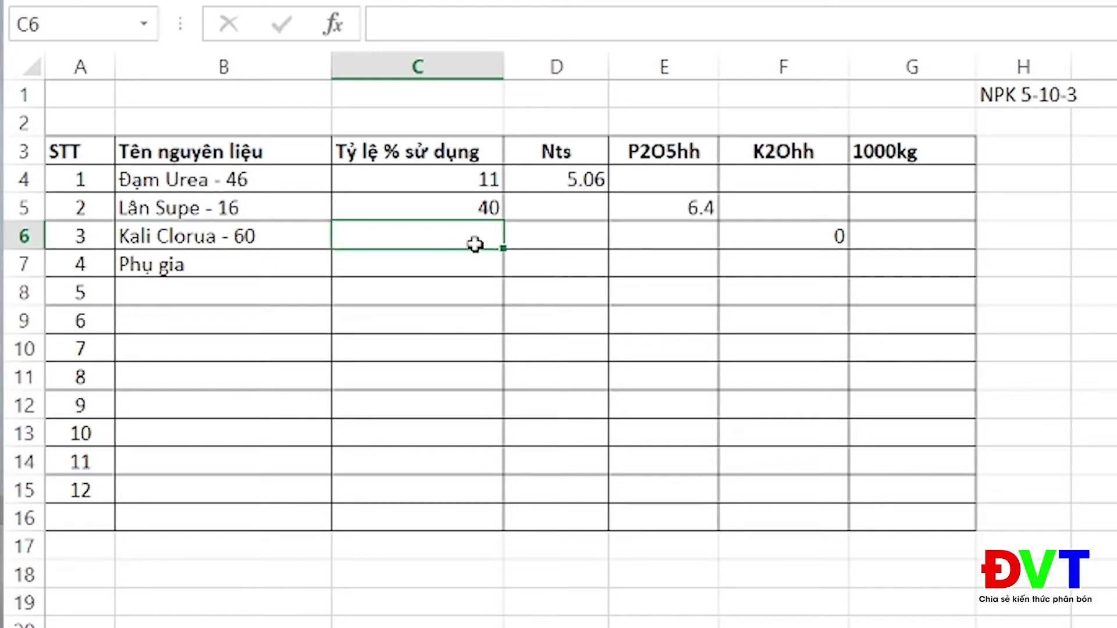
left_click(452, 204)
type("70")
key("Return")
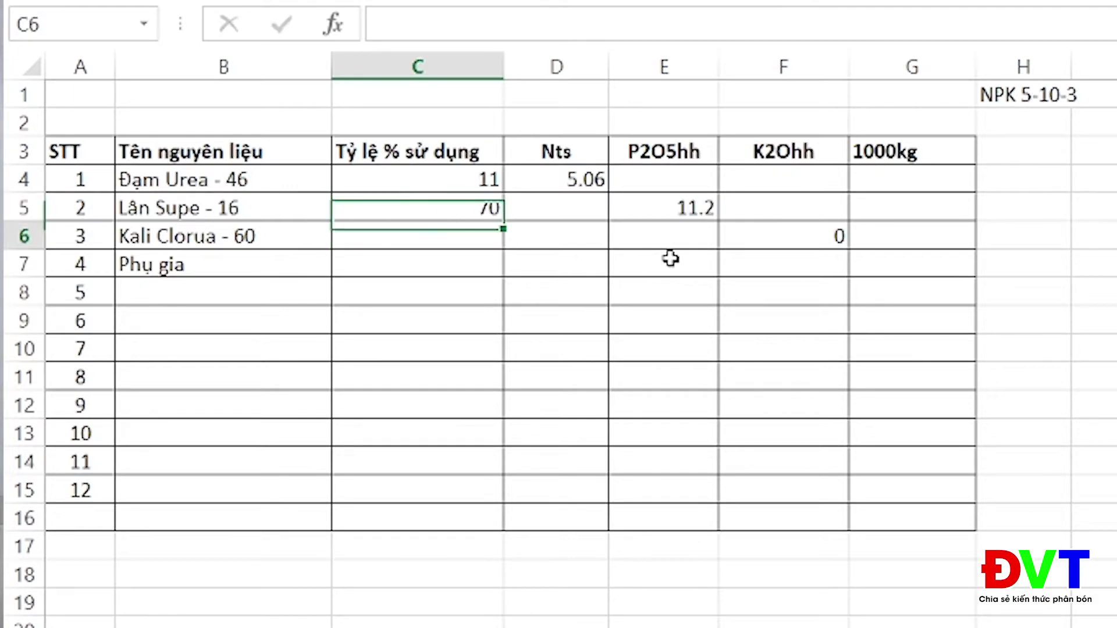
left_click(483, 202)
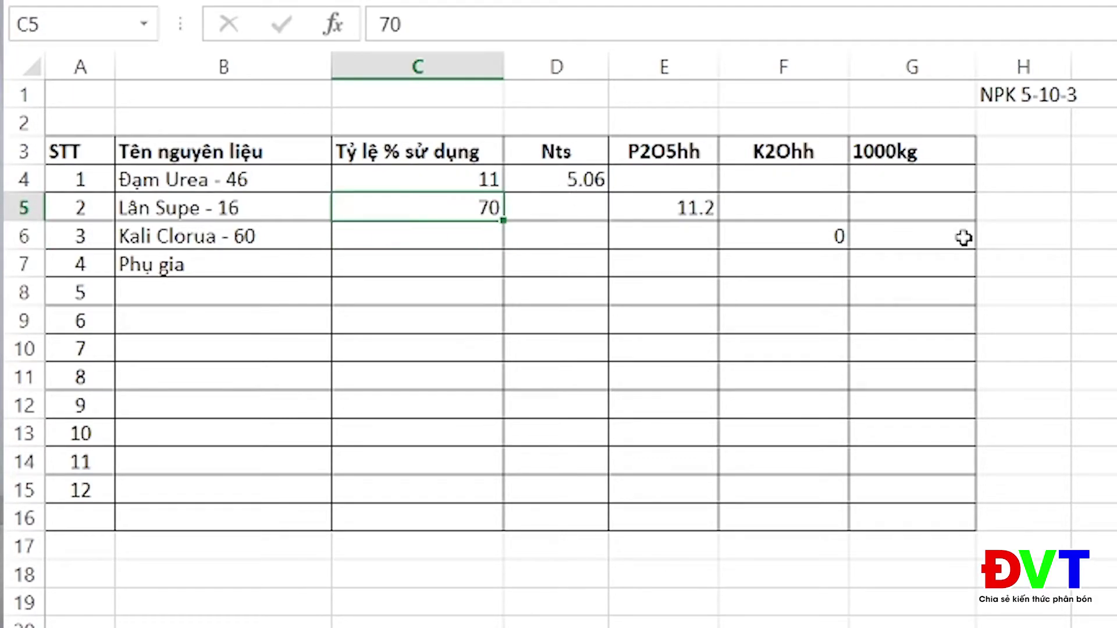
type("60")
key("Return")
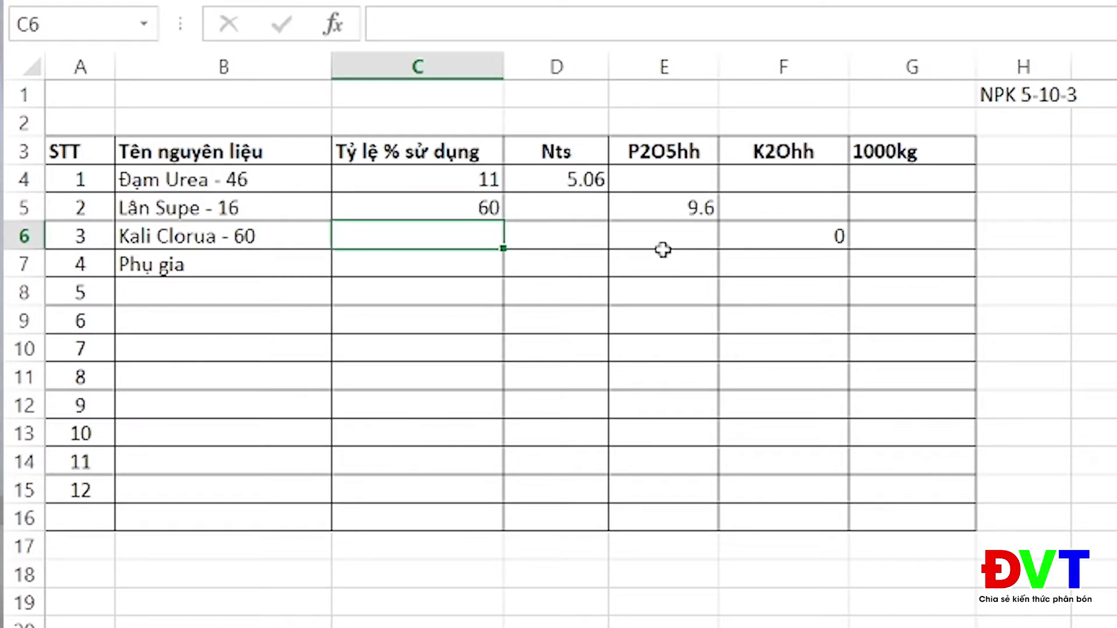
- Set the usage percentage of Lân Supe in C5 to 65 and of Kali Clorua in C6 to 5
left_click(476, 213)
type("65")
key("Return")
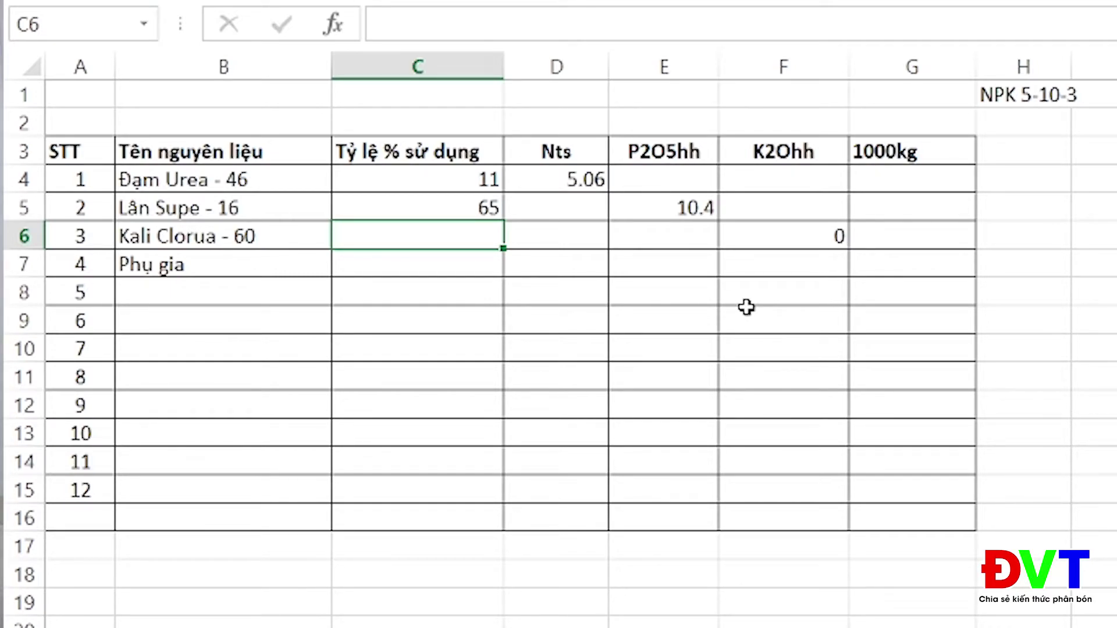
type("5")
key("Return")
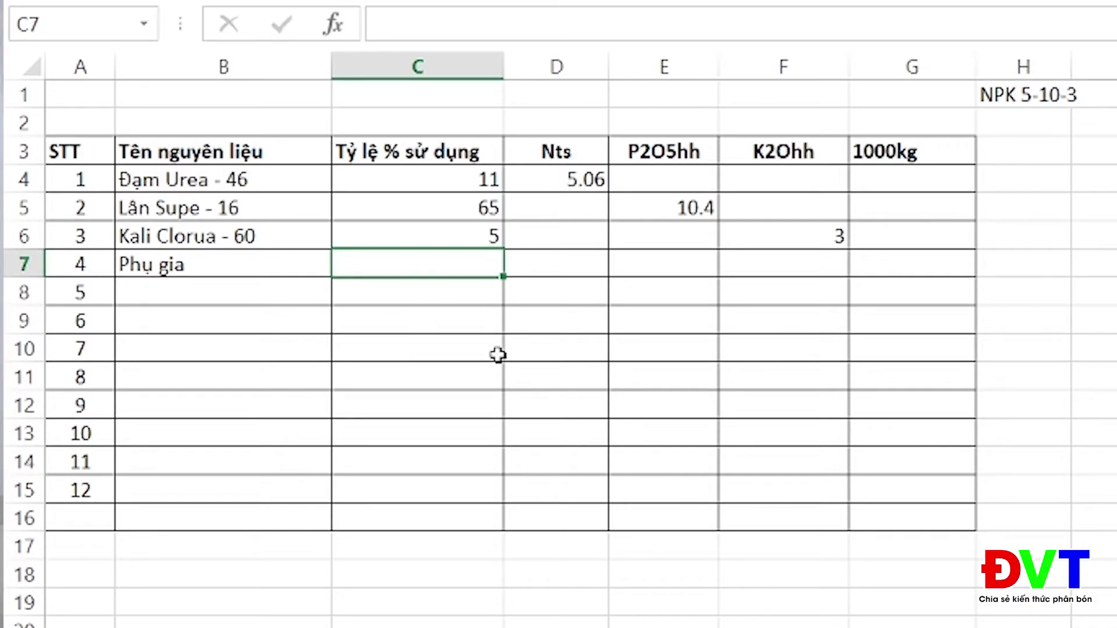
- Enter the formula =100-SUM(C4:C6) in C7 to calculate the remaining percentage for Phụ gia
type("=")
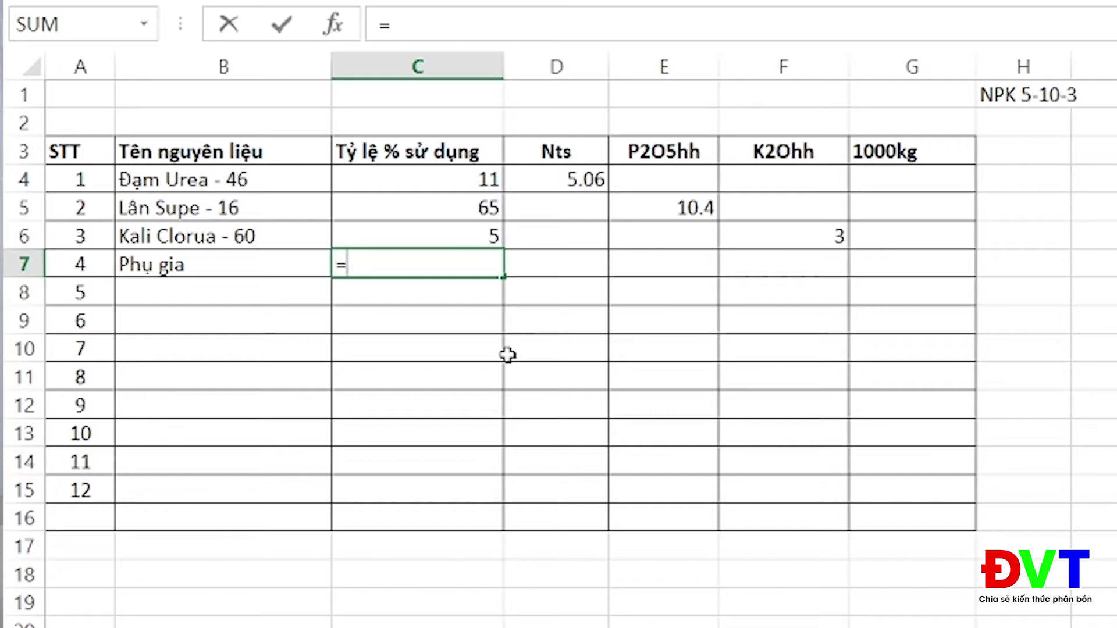
type("100-sum(")
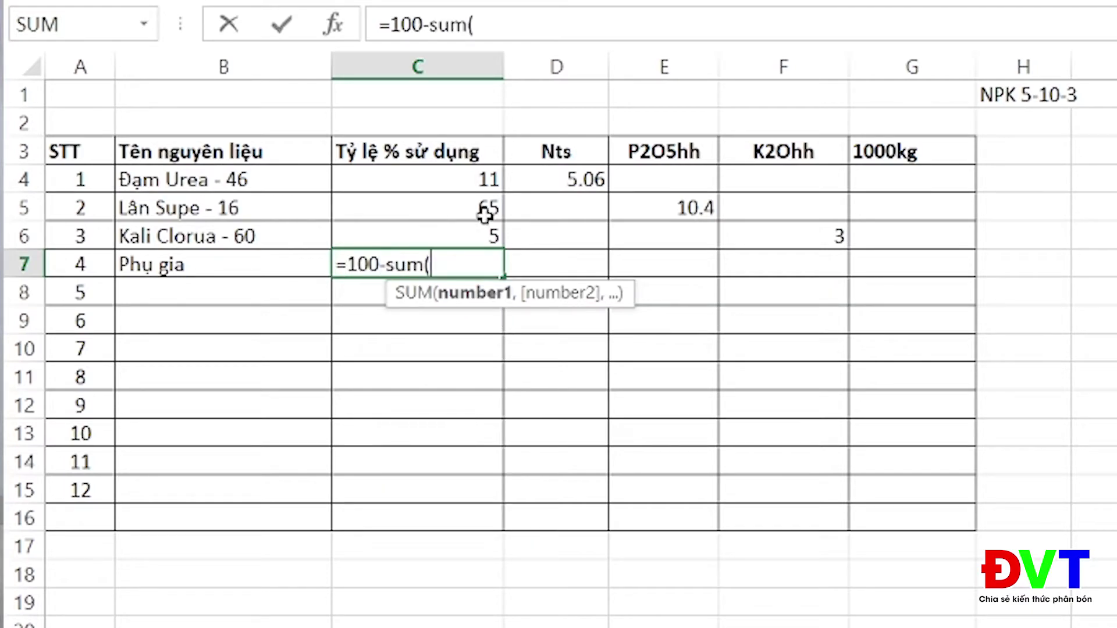
left_click_drag(485, 181, 473, 241)
key("Return")
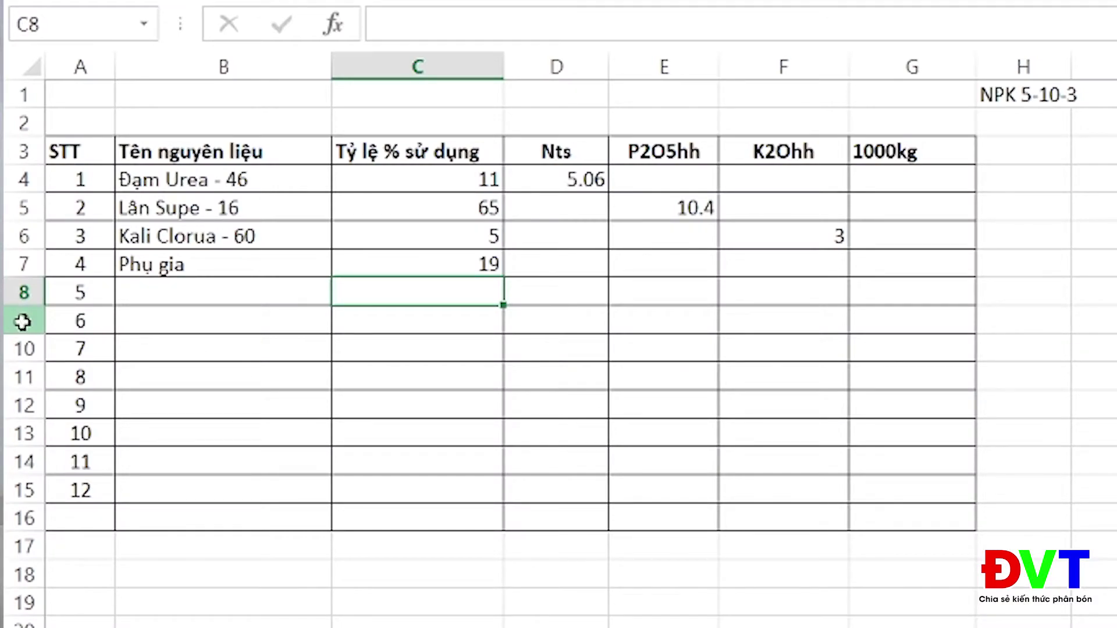
- Delete the unused table rows 9 to 16
left_click_drag(19, 321, 13, 517)
right_click(13, 517)
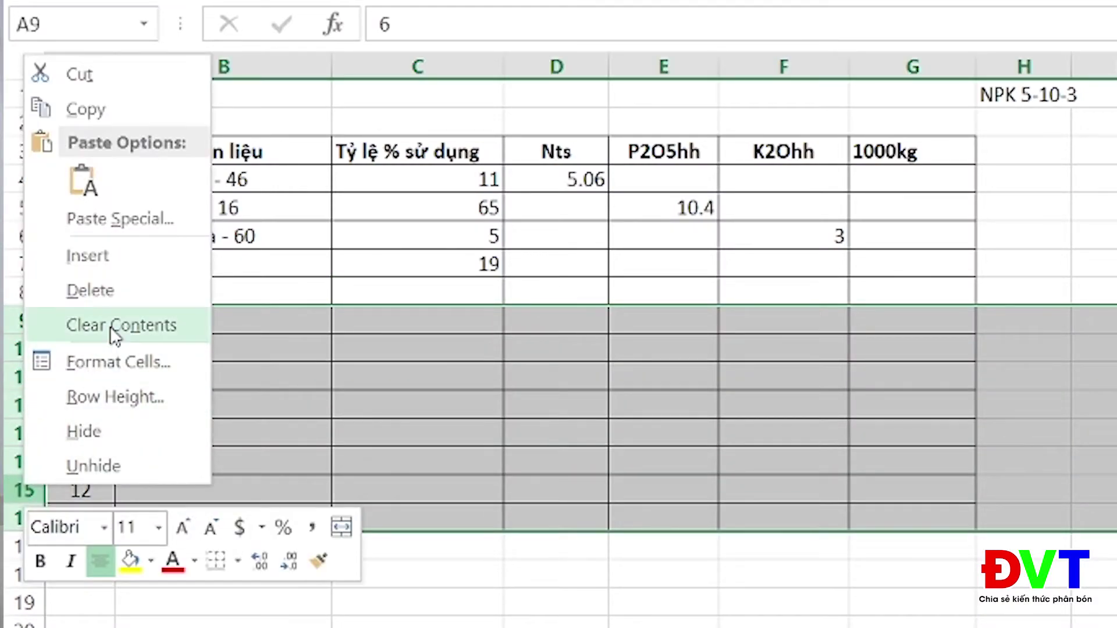
left_click(87, 326)
- Label B8 as Tổng and total the usage percentages in C8 with =SUM(C4:C7)
left_click(235, 296)
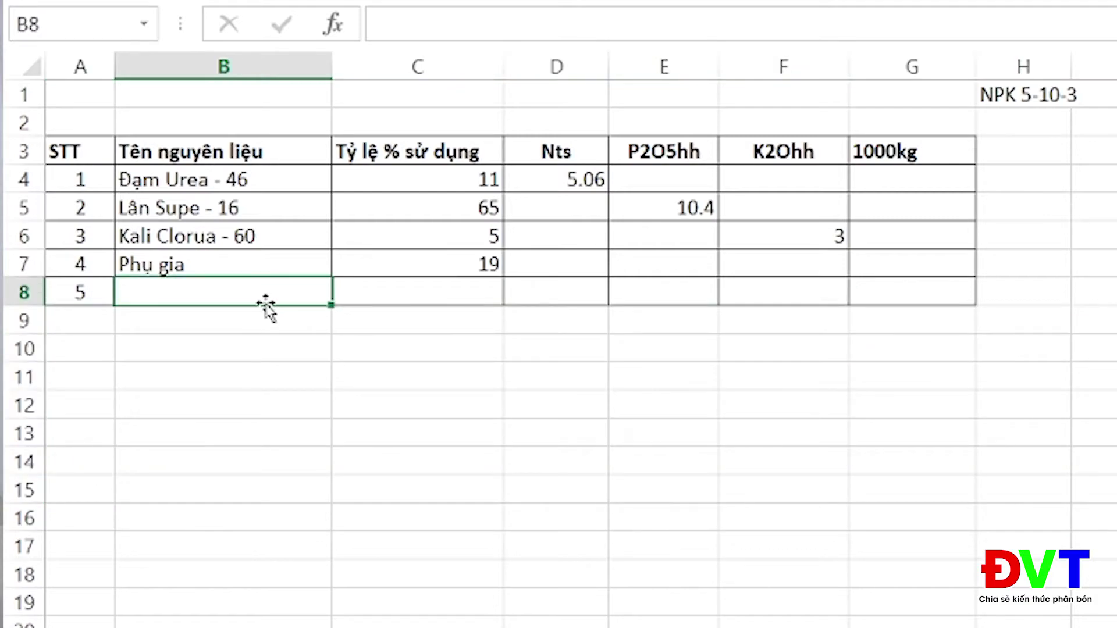
type("Tôngr")
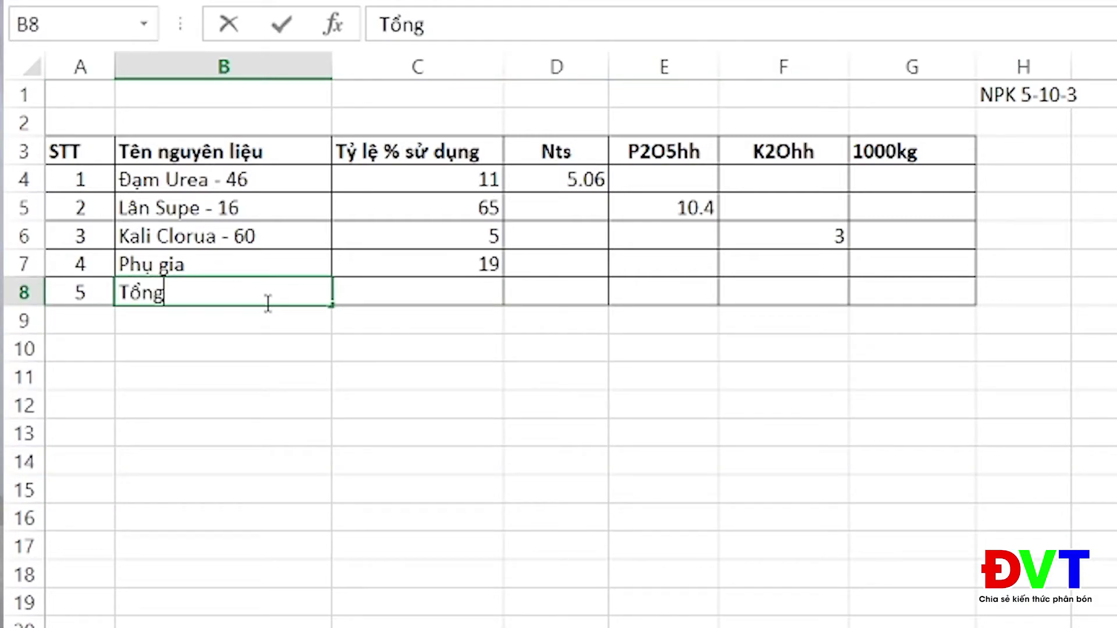
key("Tab")
type("=sum(")
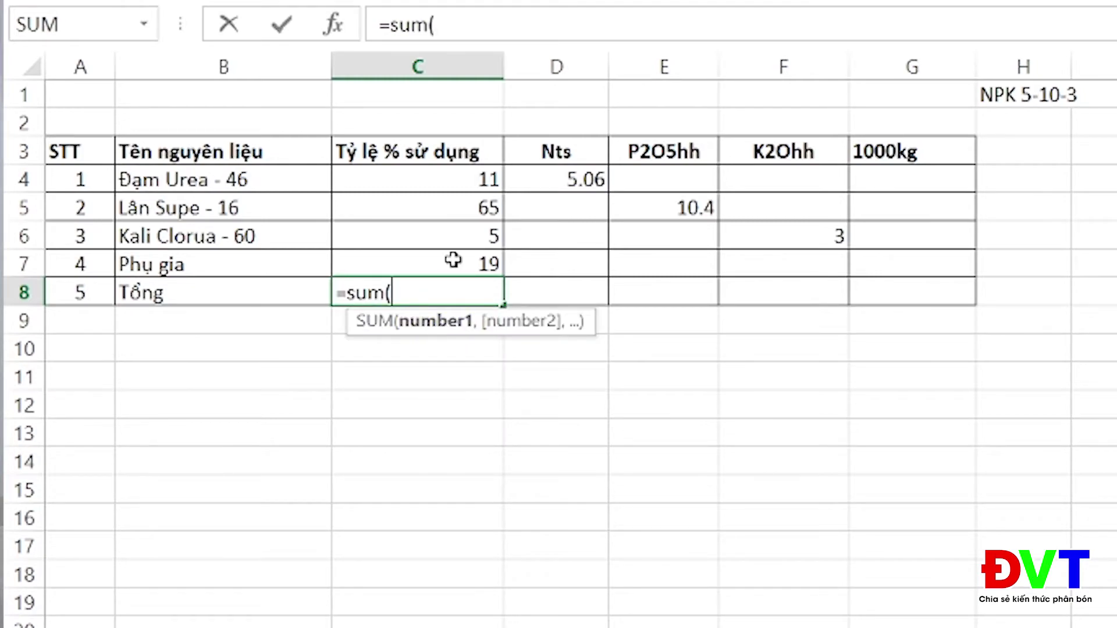
left_click_drag(451, 259, 459, 183)
type(")")
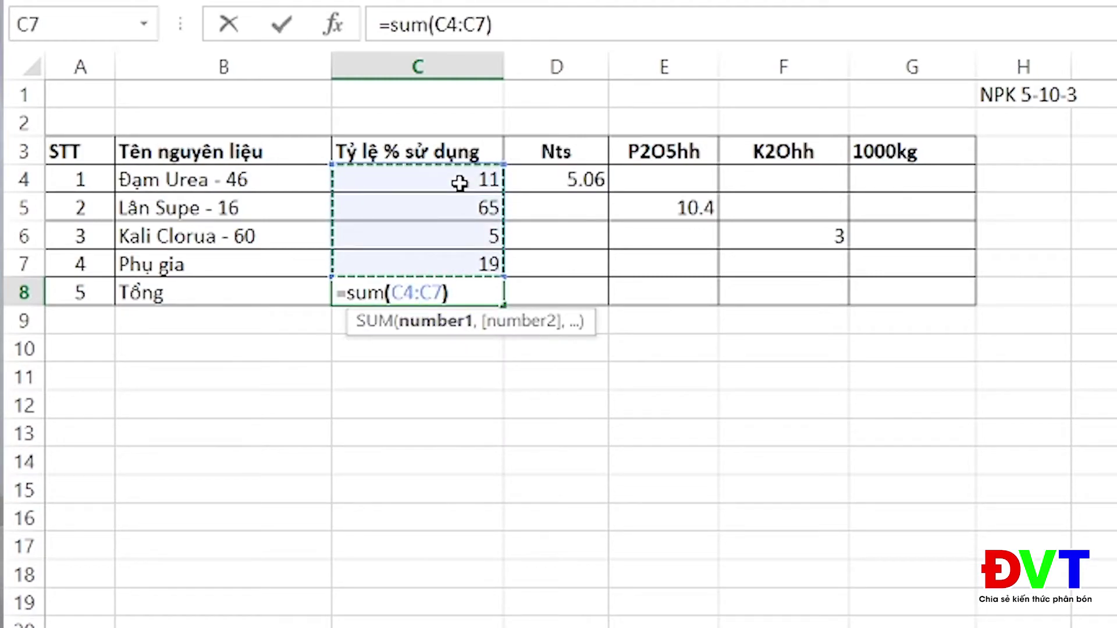
key("Return")
- Copy the C8 total formula across to G8 and make the total row A8:G8 bold
left_click(489, 300)
left_click_drag(505, 304, 969, 300)
left_click_drag(67, 299, 902, 294)
key("ctrl+b")
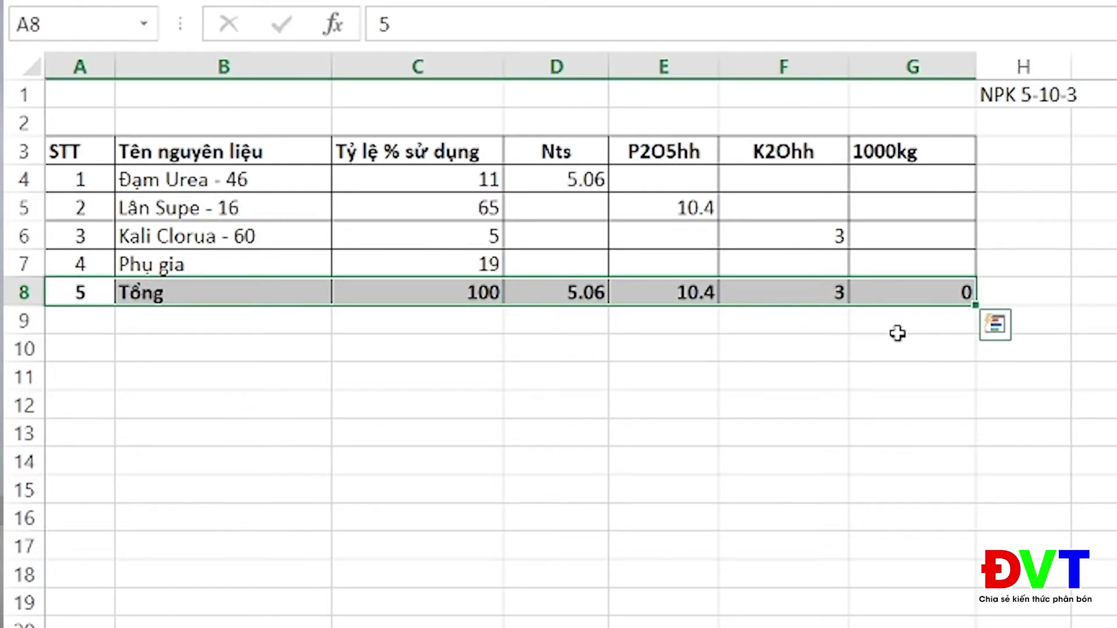
left_click(899, 327)
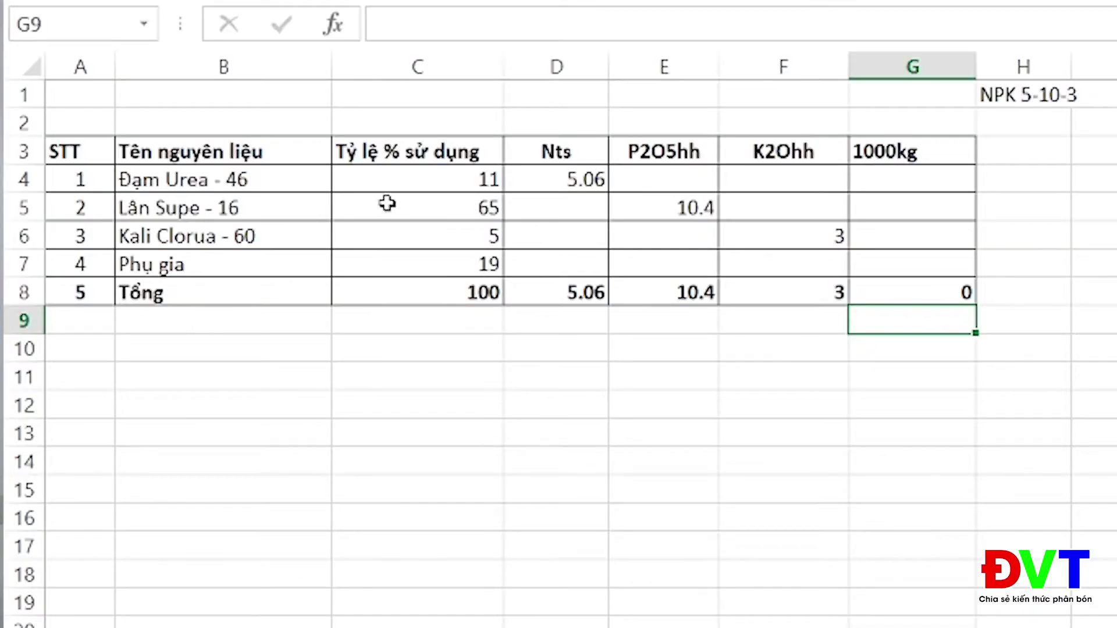
- Clear C4:G8 and the formula name in H1, and enter NPK 6-8-4 in B1 as the new target formula
left_click_drag(392, 186, 916, 294)
key("Delete")
left_click(1043, 93)
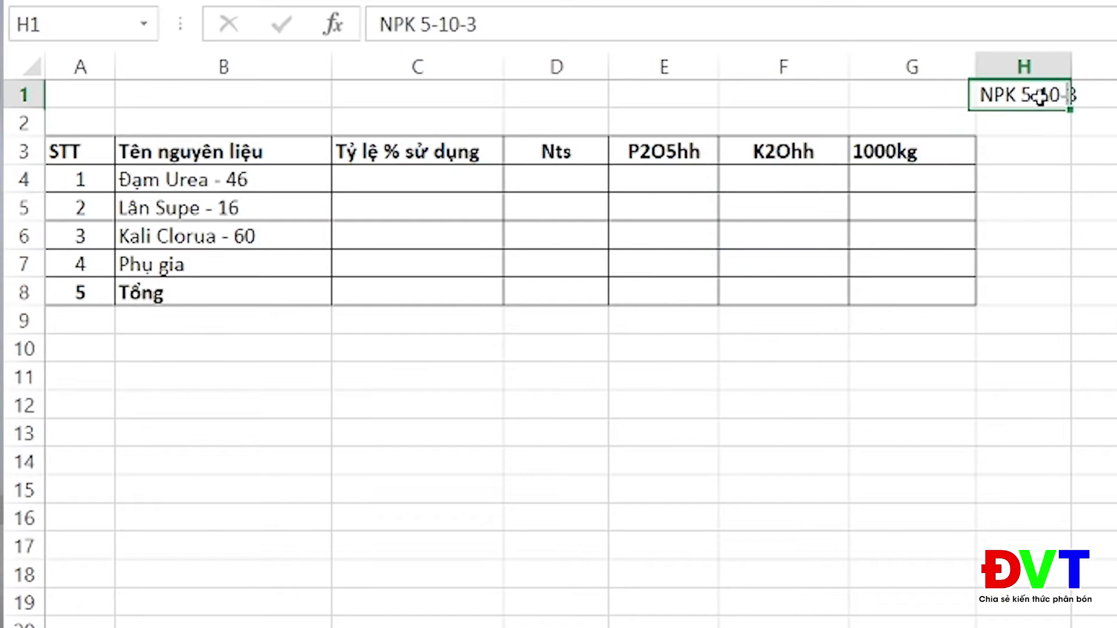
key("Delete")
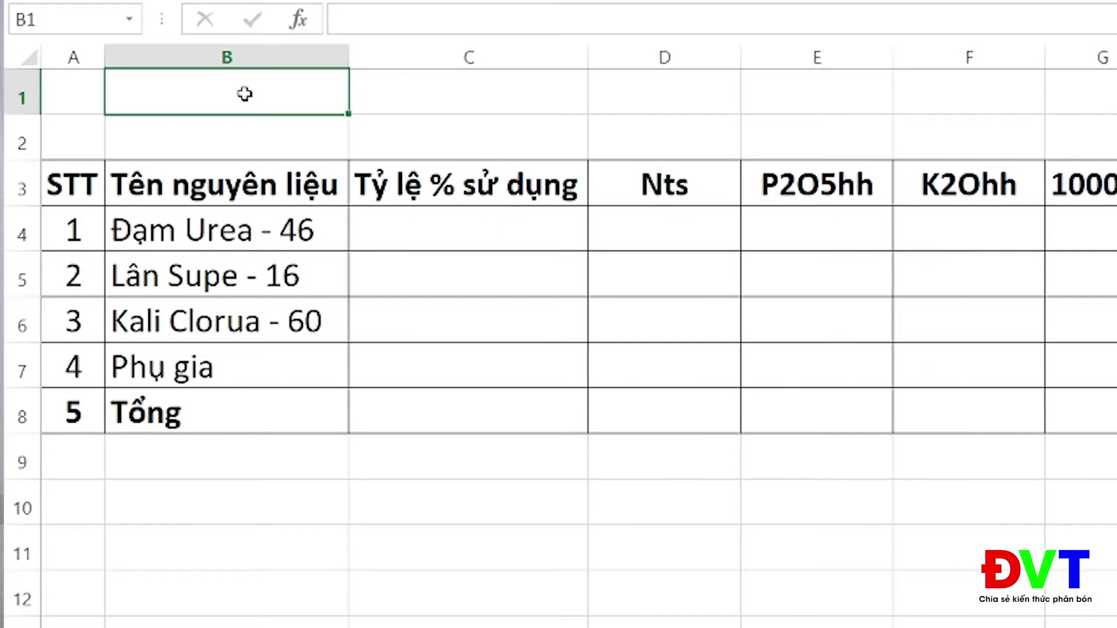
type("NPK 6-8-4")
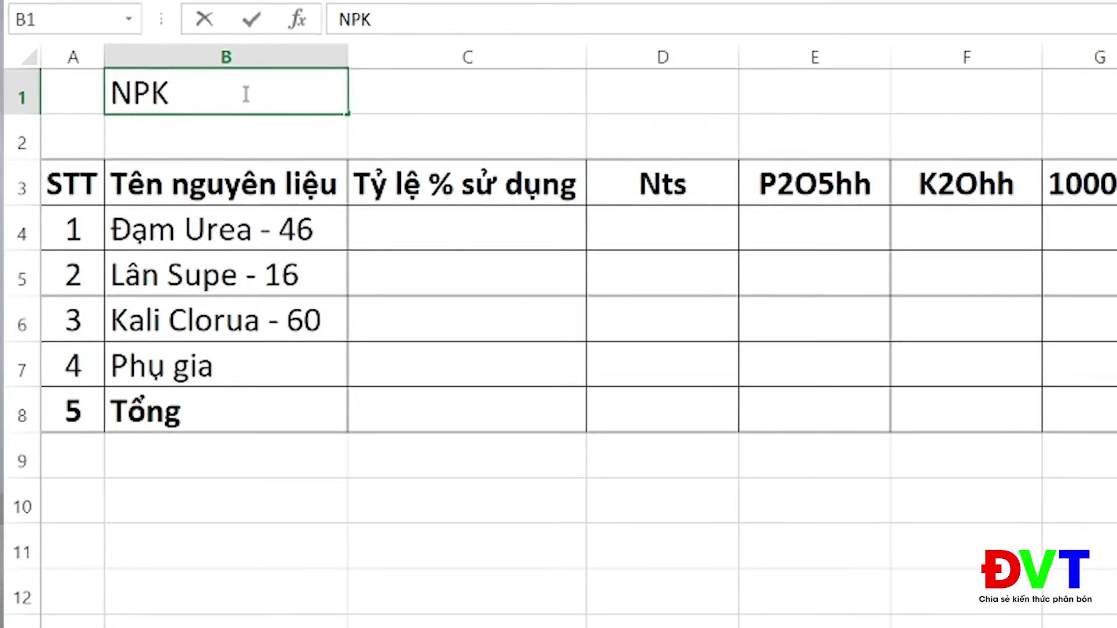
key("Return")
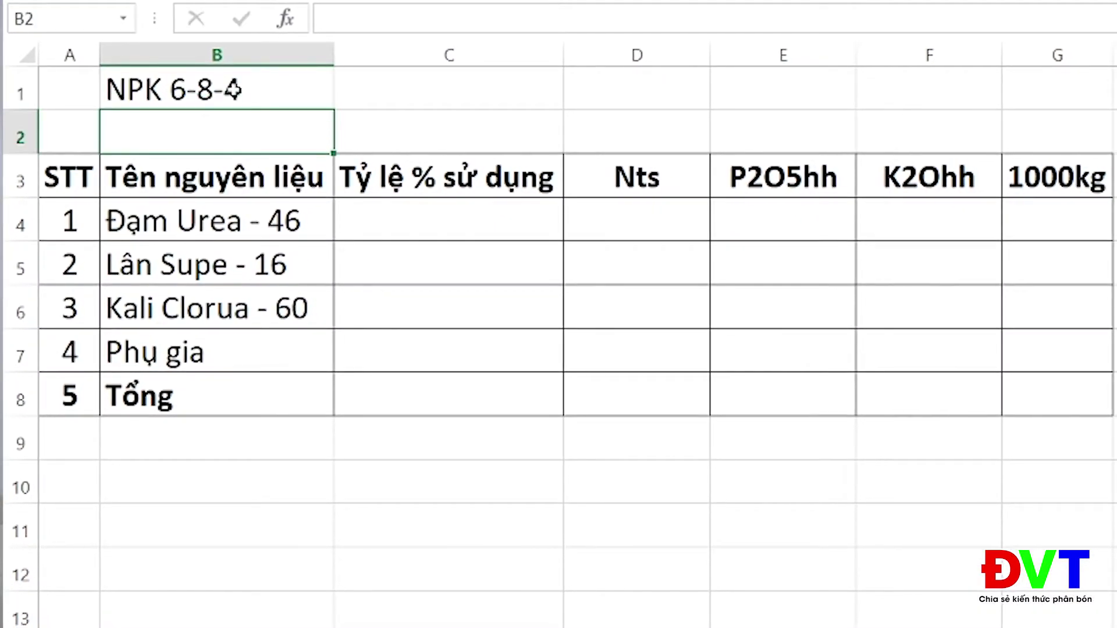
- Enter the formula =C4*46% in D4 to calculate the Nts supplied by Đạm Urea
left_click(637, 231)
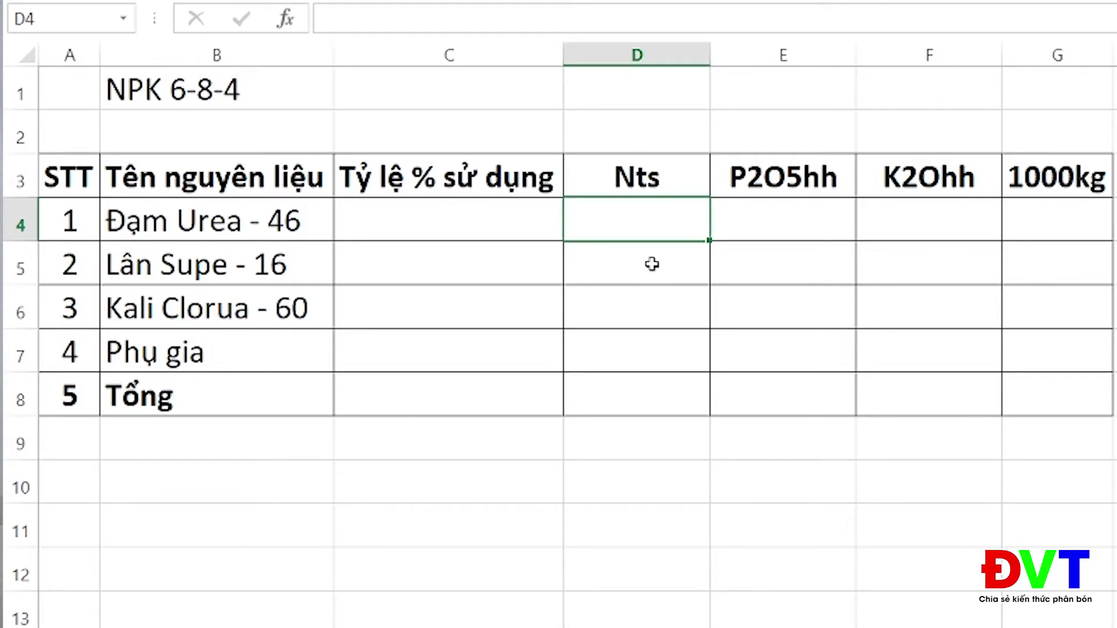
type("=")
left_click(499, 221)
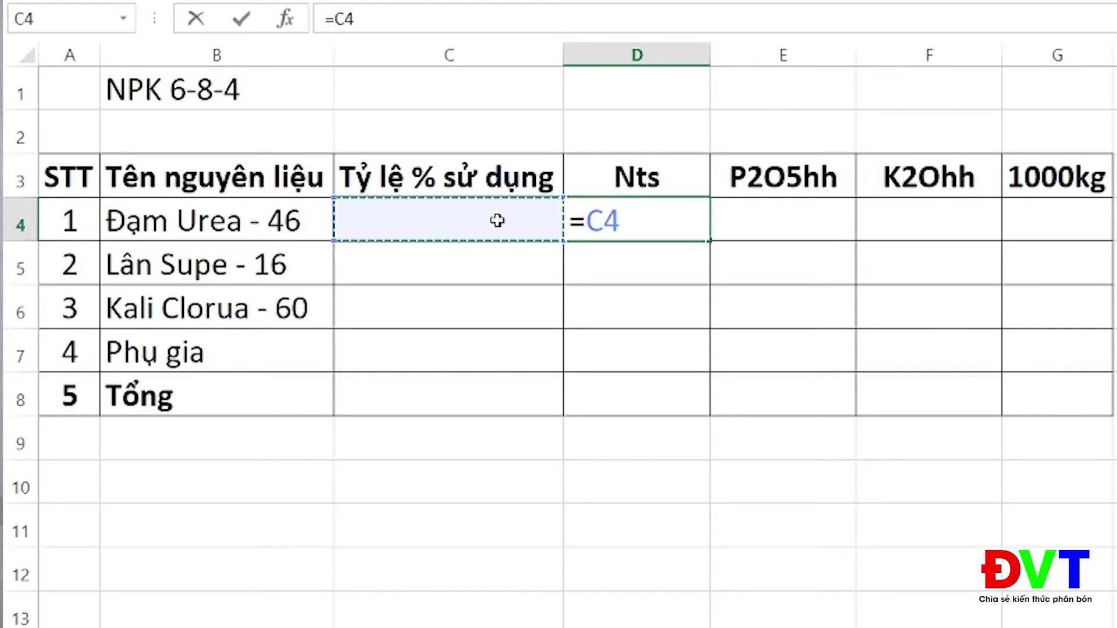
type("*")
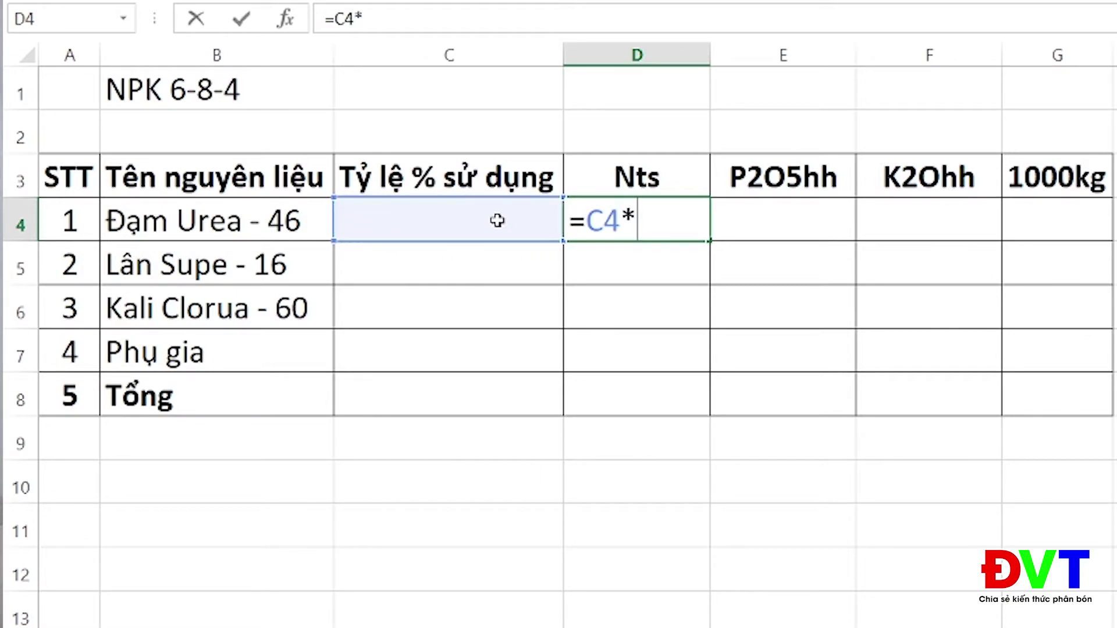
type("46")
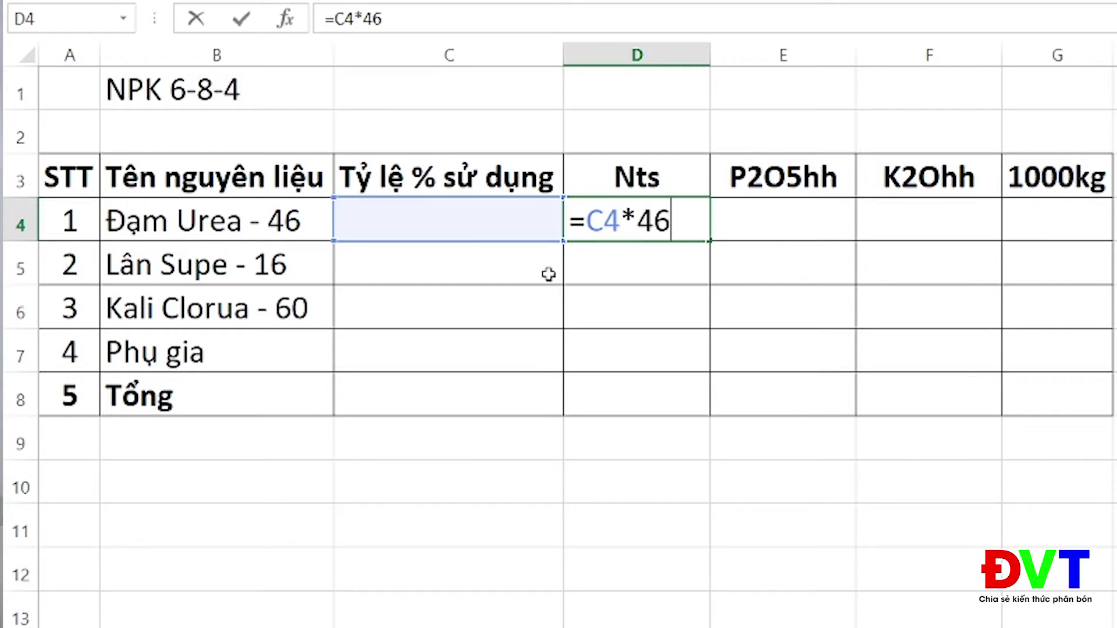
type("%")
key("Return")
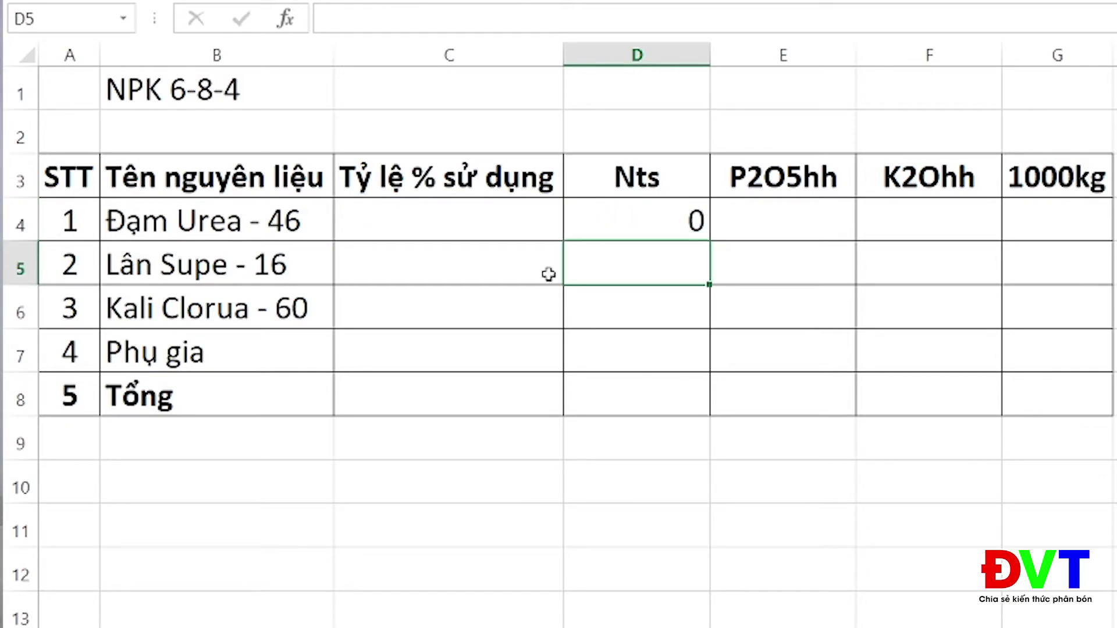
- Enter the formula =C5*16% in E5 for the P2O5hh supplied by Lân Supe in the NPK 6-8-4 blend
left_click(803, 267)
type("=")
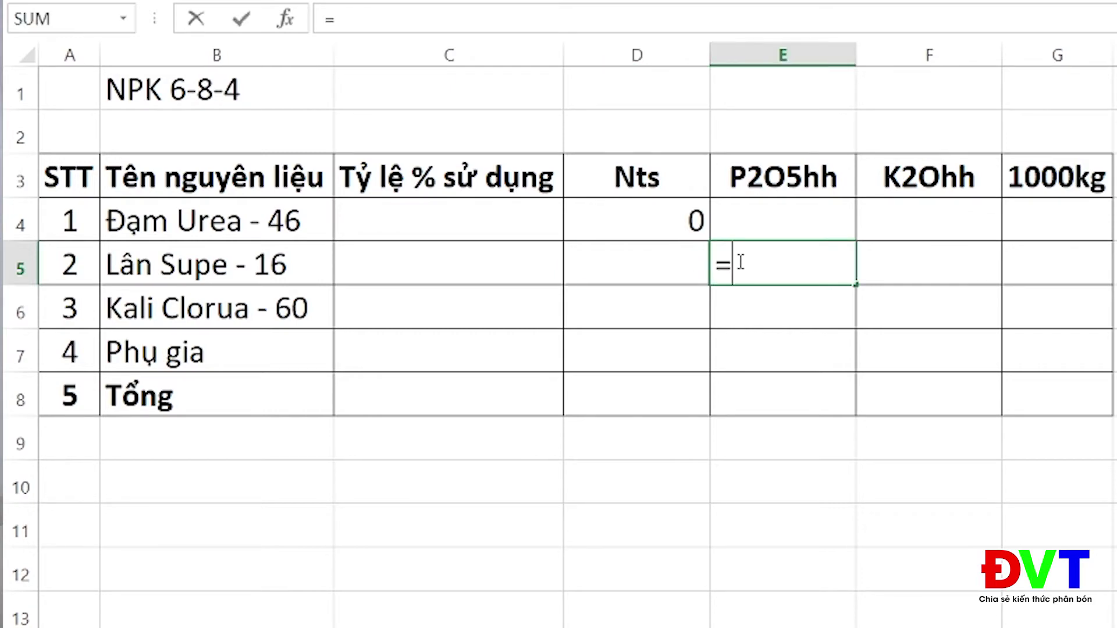
left_click(436, 270)
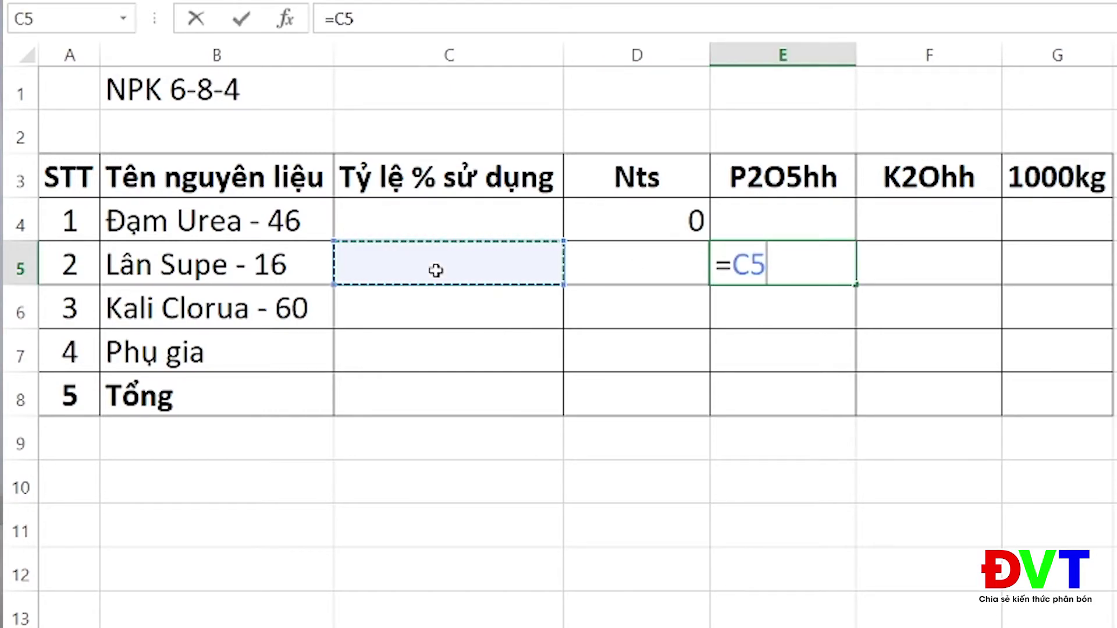
type("*")
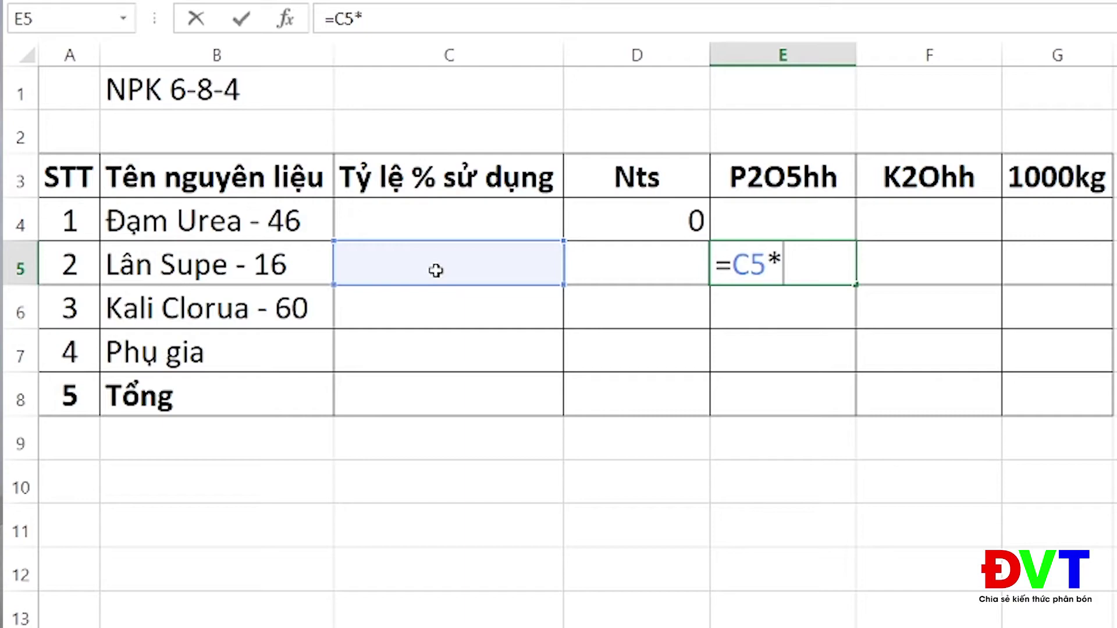
type("16%")
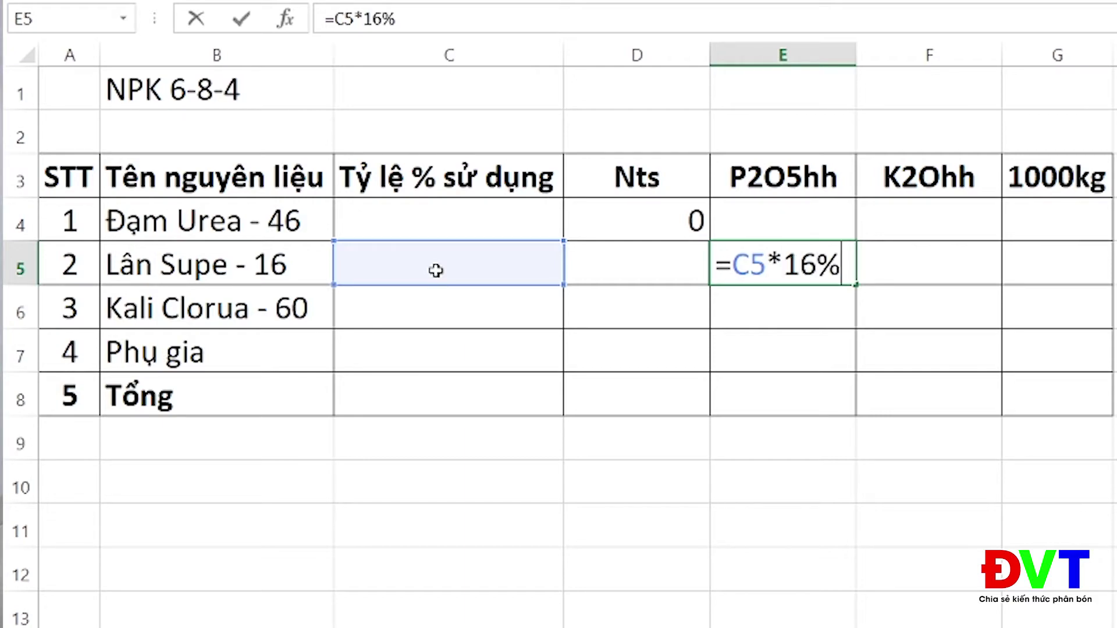
key("Return")
- Enter the formula =C6*60% in F6 for the K2Ohh supplied by Kali Clorua in the NPK 6-8-4 blend
left_click(967, 302)
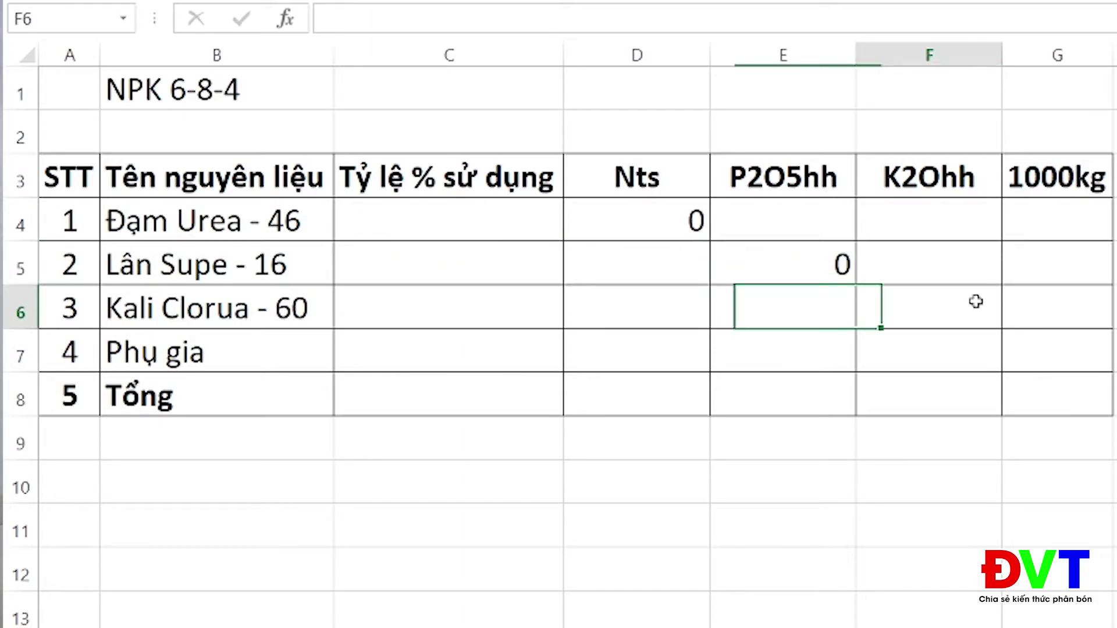
type("=")
left_click(389, 311)
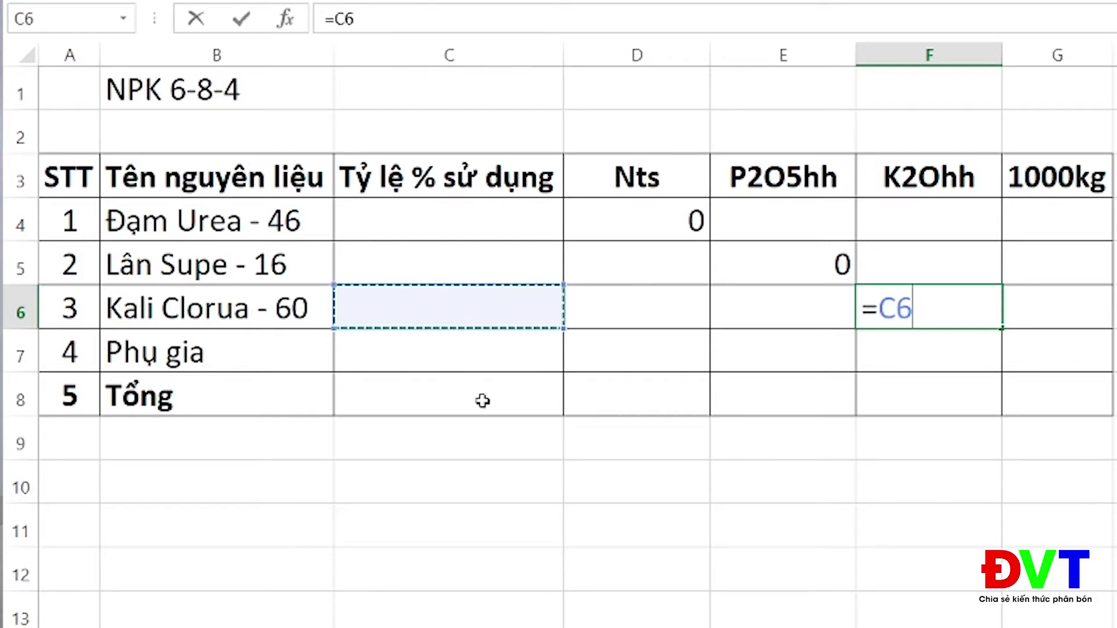
type("*60%")
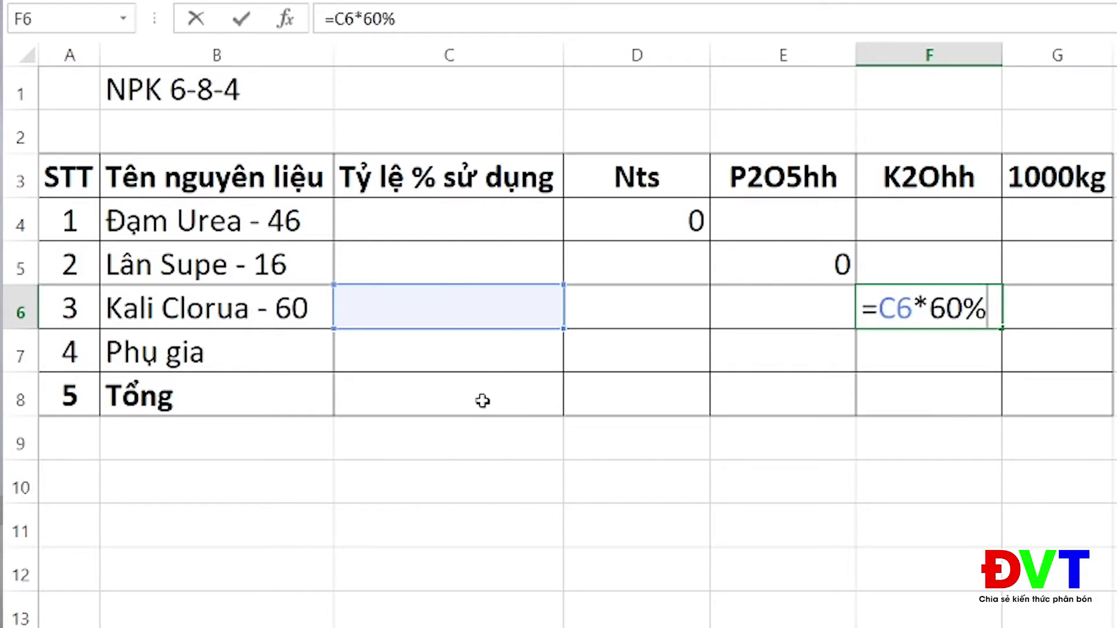
key("Return")
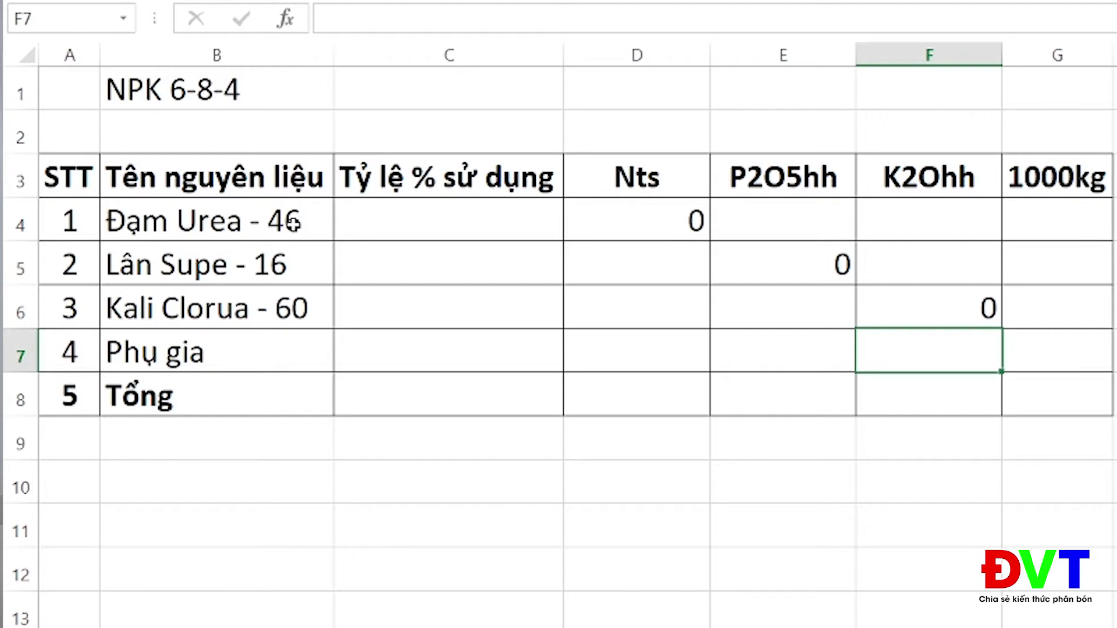
- Try 12, 12.5 and 12.9 as the usage percentage of Đạm Urea in C4
left_click(372, 232)
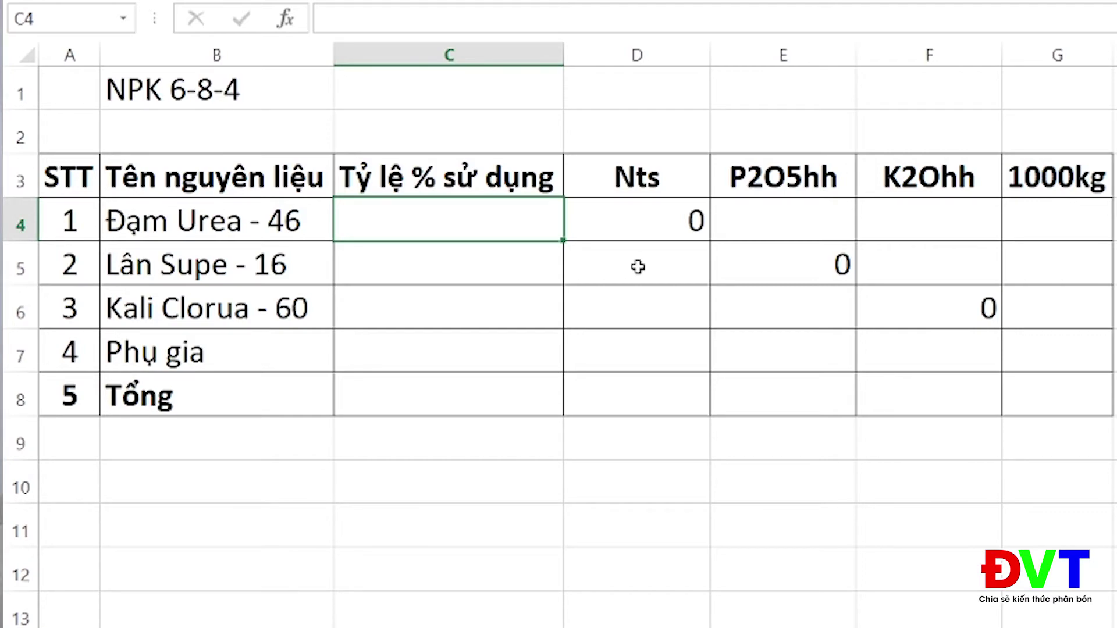
type("12")
key("Return")
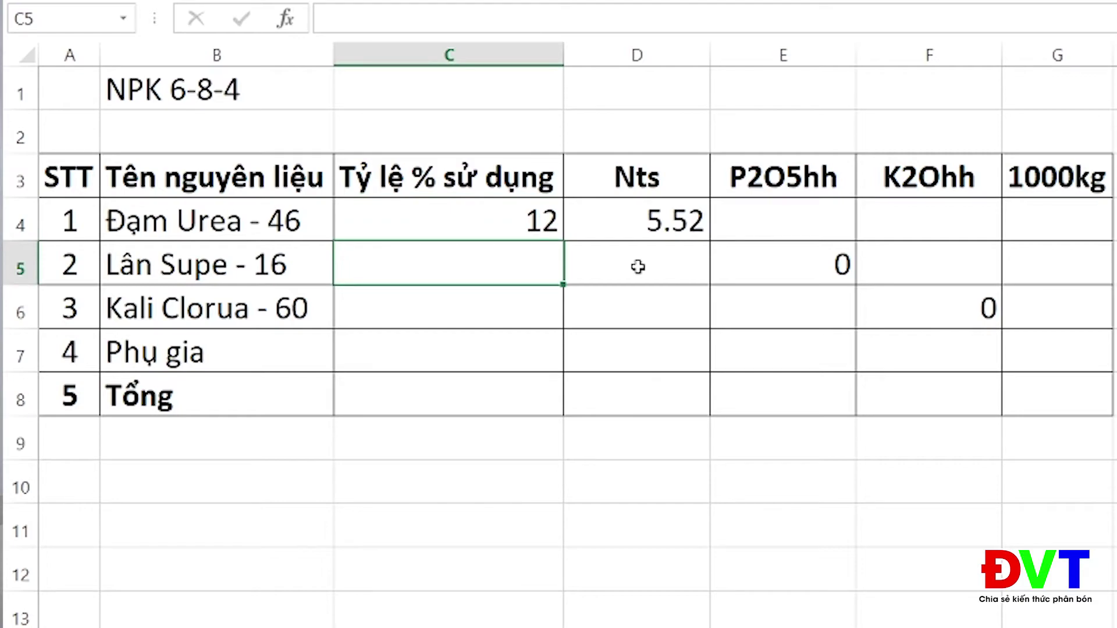
key("Up")
type("12.5")
key("Return")
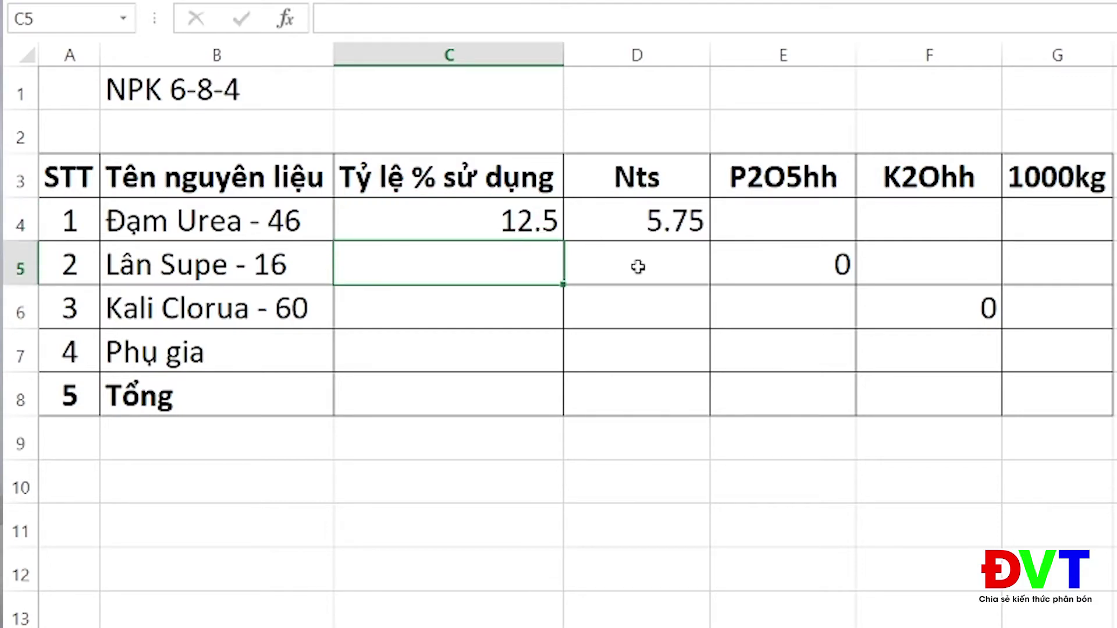
key("Up")
type("12.9")
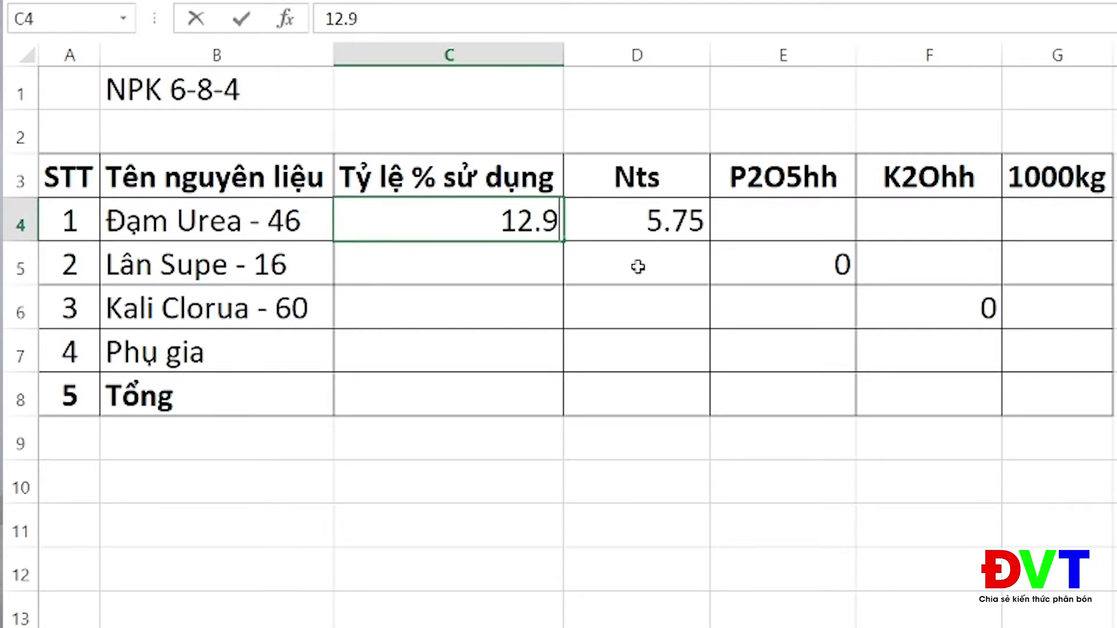
key("Return")
- Set the usage percentage of Đạm Urea in C4 to 13
key("Up")
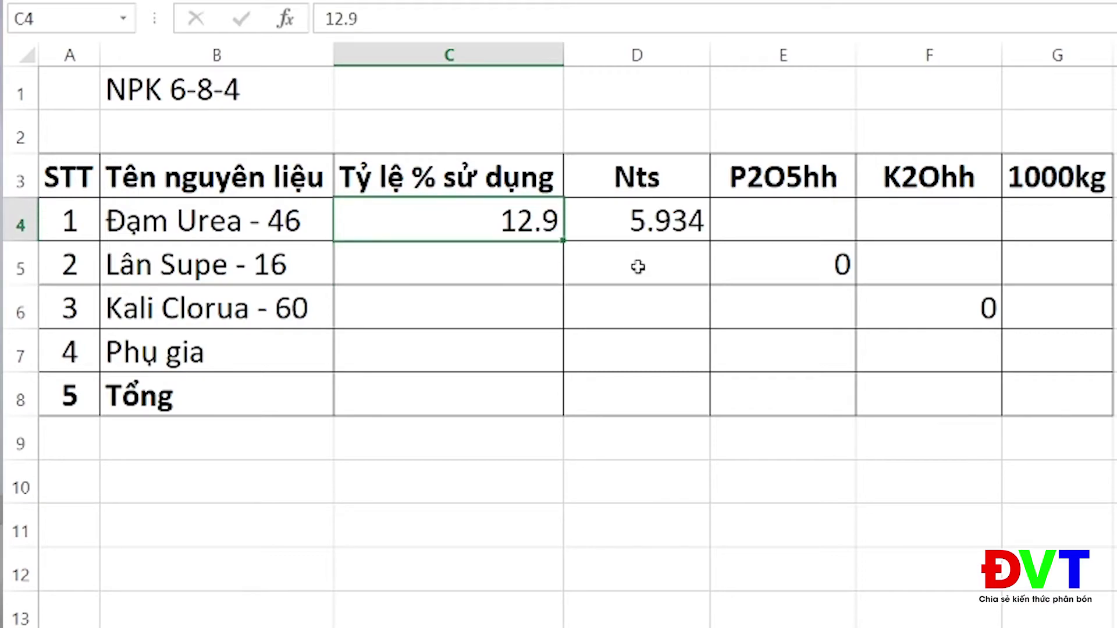
type("13")
key("Return")
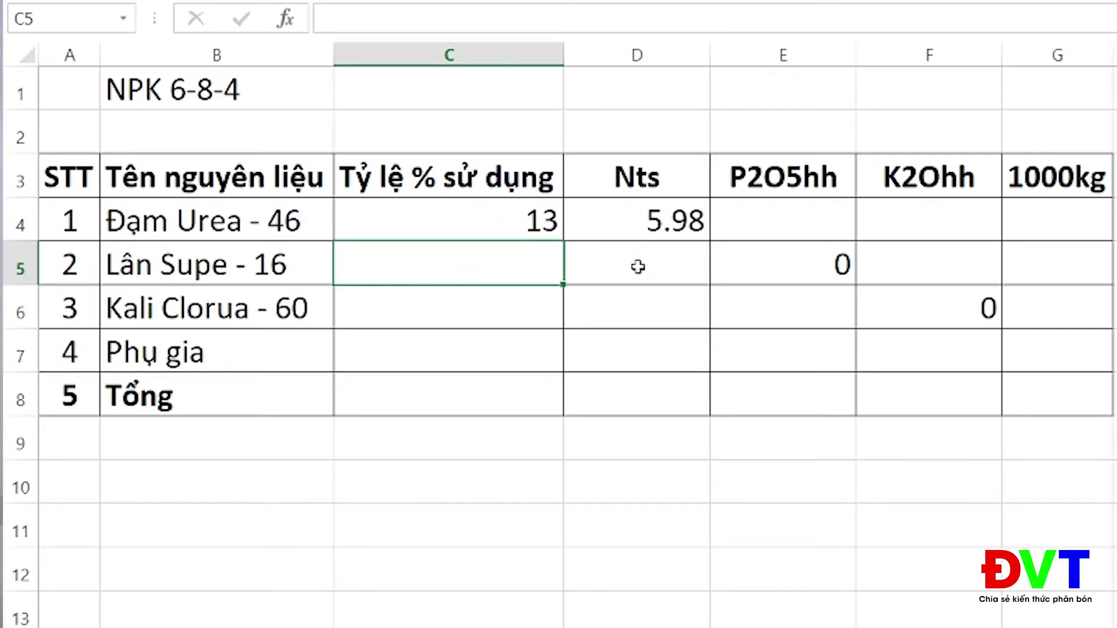
key("Up")
key("Down")
- Try 70 as the usage percentage of Lân Supe in C5 and replace it with 50
type("70")
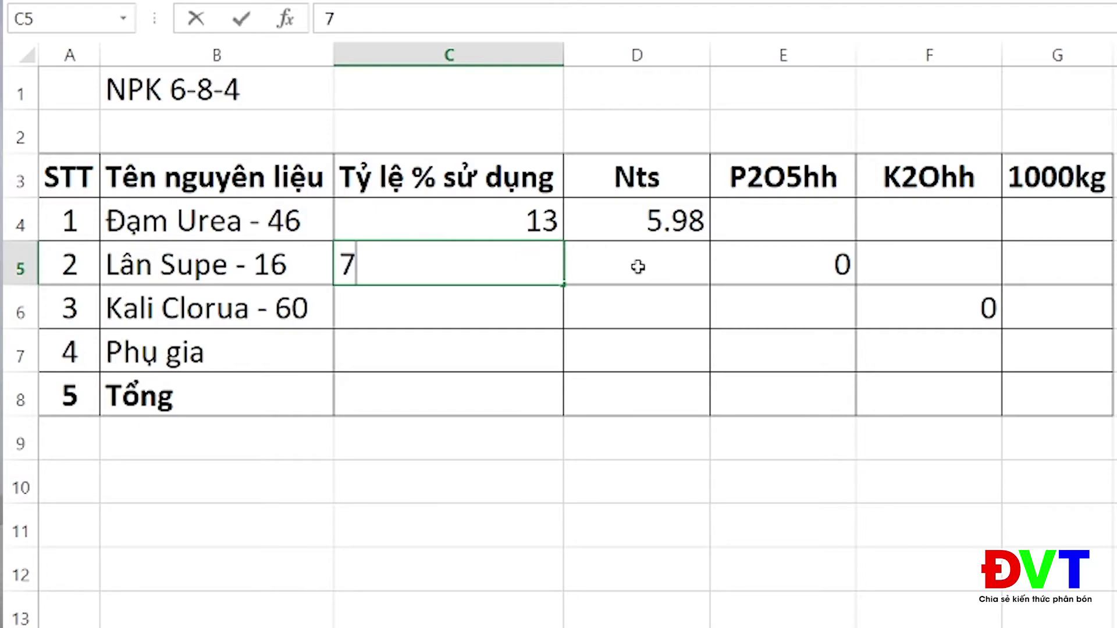
key("Return")
key("Up")
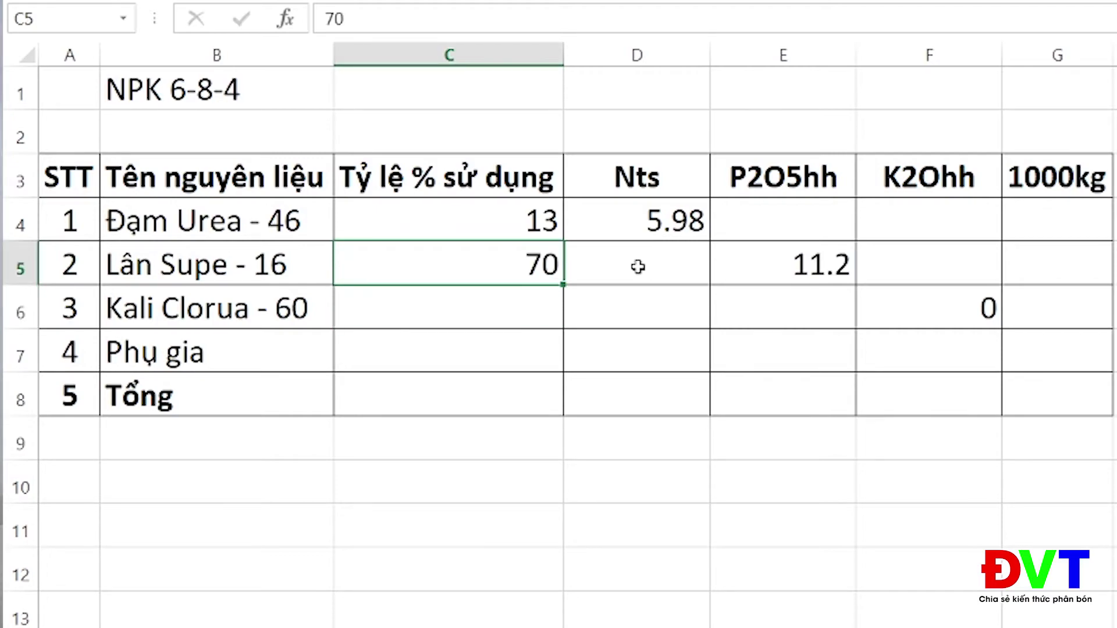
type("50")
key("Return")
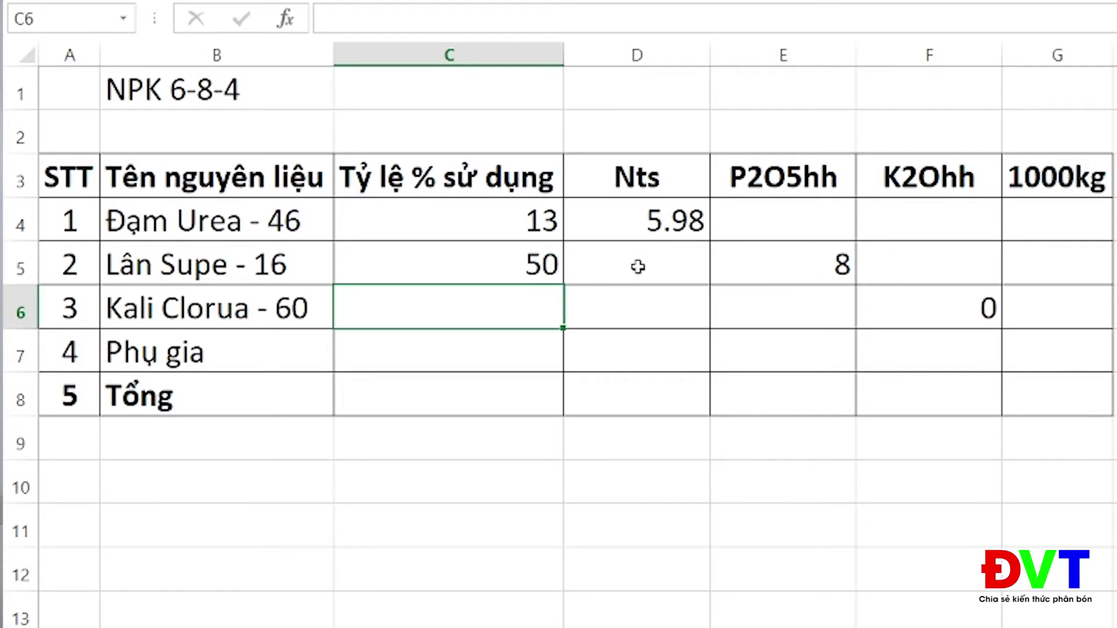
- Try 6 as the usage percentage of Kali Clorua in C6 and replace it with 6.5
type("6")
key("Return")
key("Up")
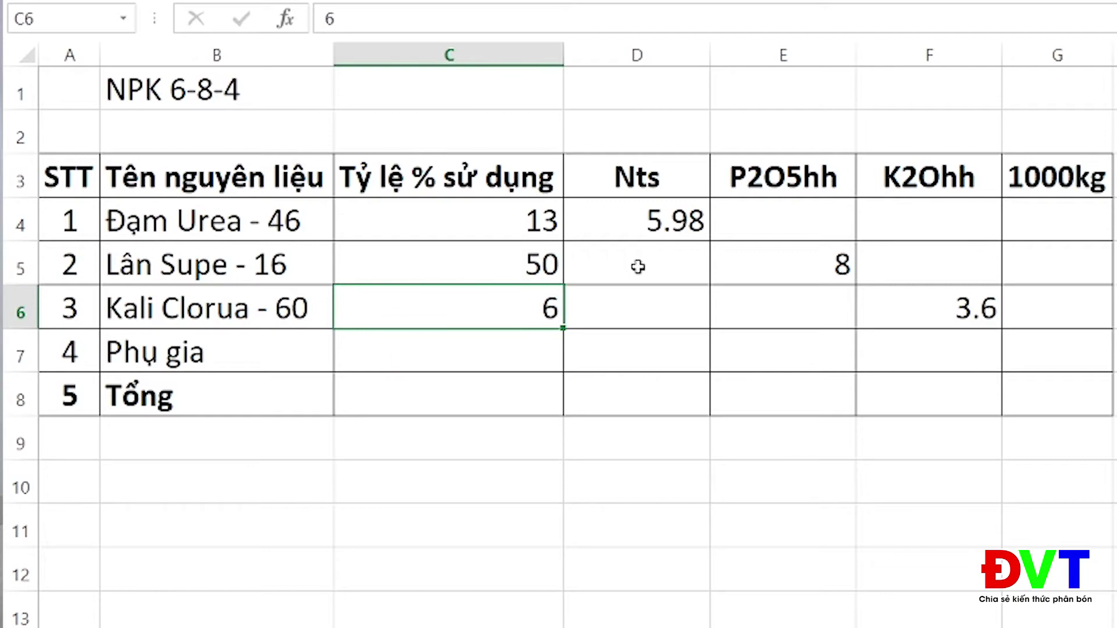
type(".5")
key("Return")
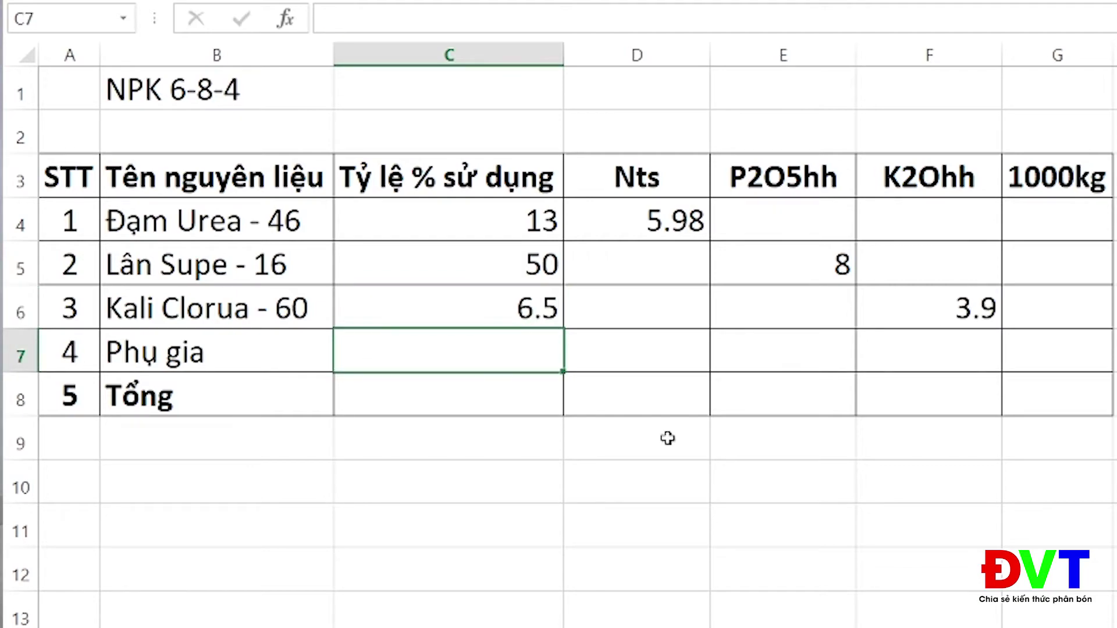
- Enter the formula =100-SUM(C4:C6) in C7 to calculate the remaining percentage for Phụ gia
type("=")
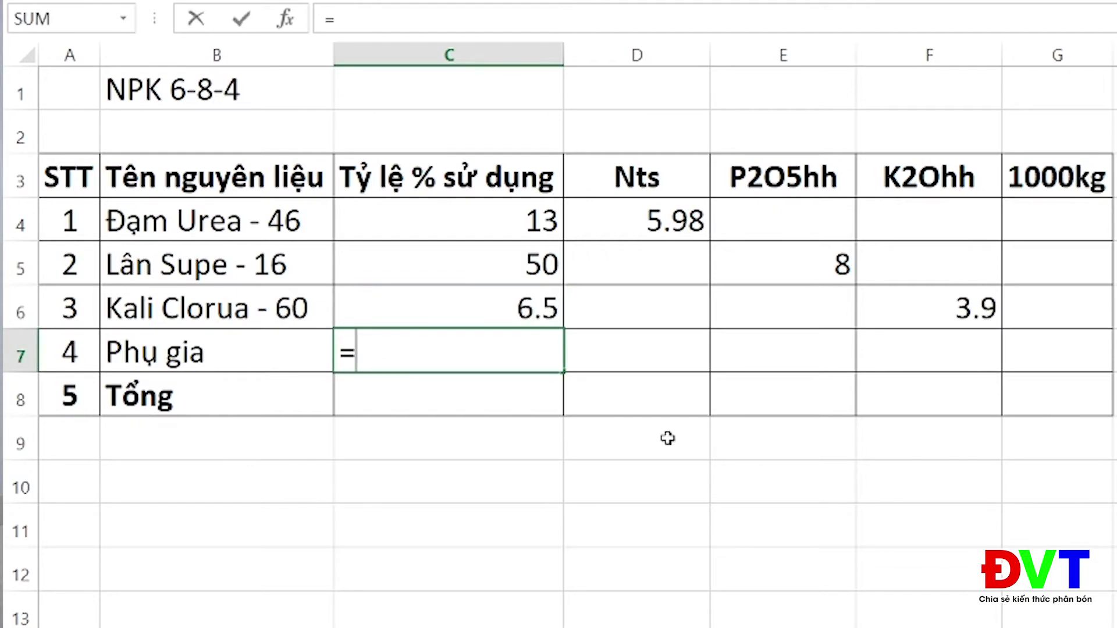
type("100-sum(")
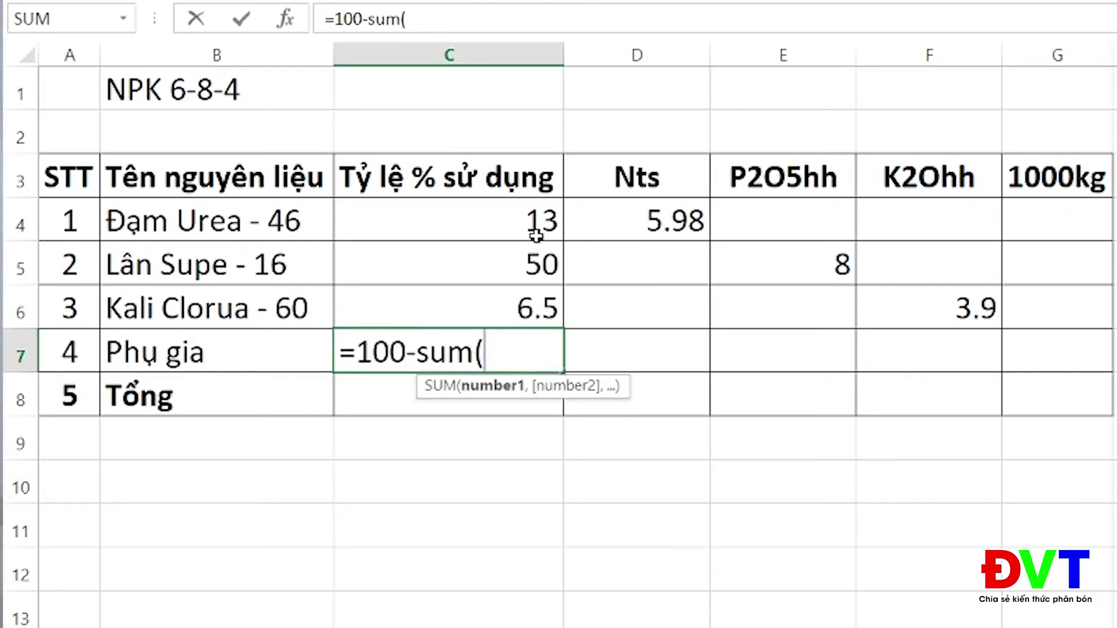
left_click_drag(542, 230, 522, 303)
key("Return")
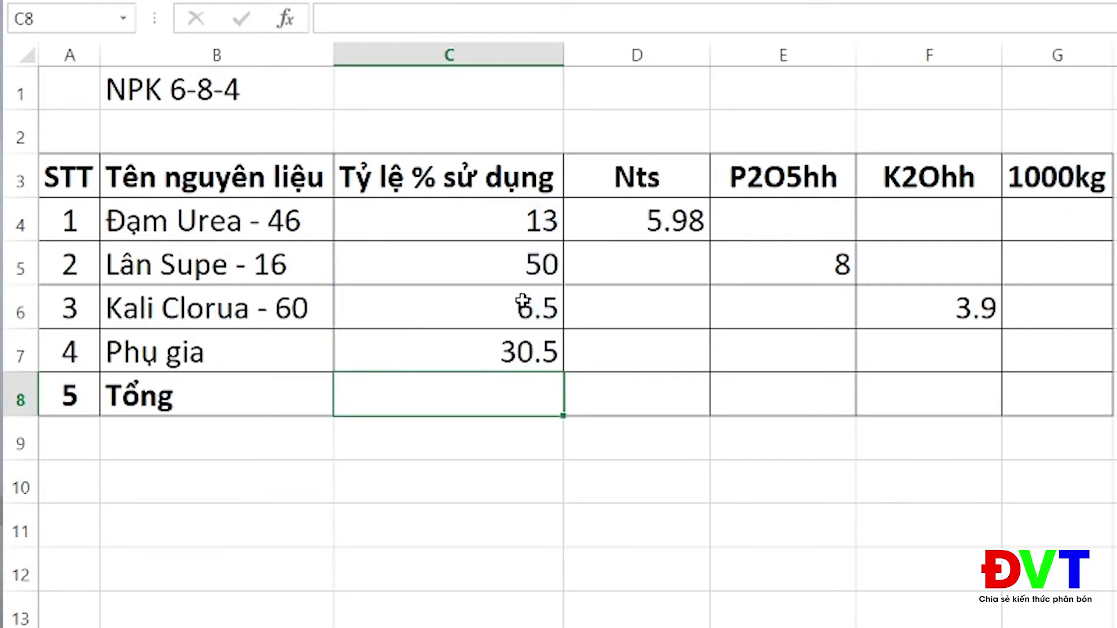
- Enter =SUM(C4:C7) in C8 of the Tổng row and fill the formula across to G8
type("=sum(")
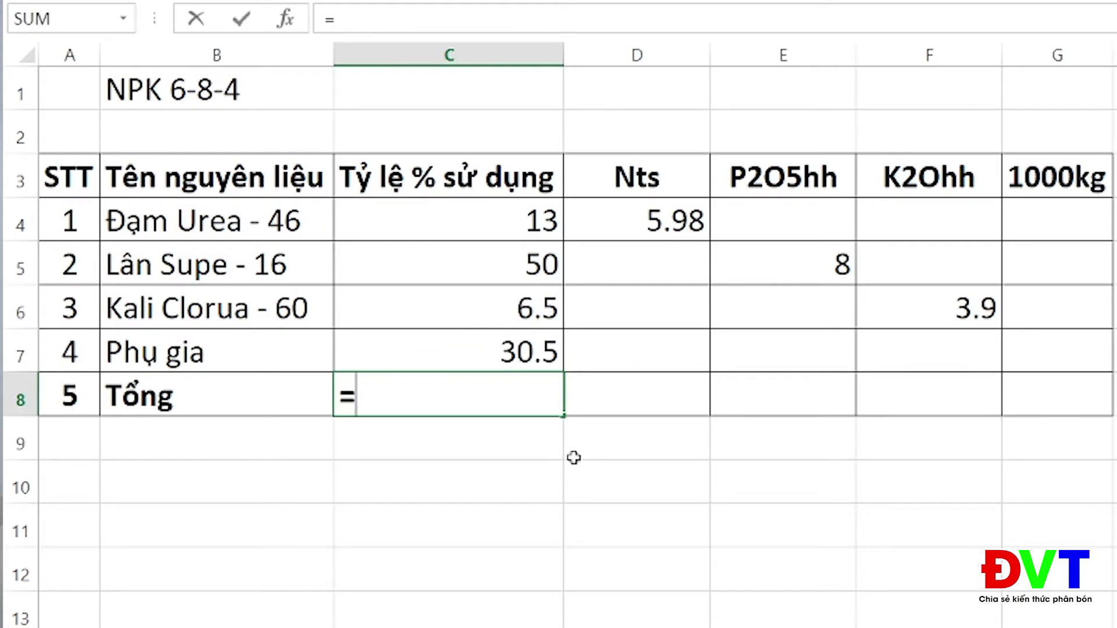
left_click_drag(513, 221, 512, 350)
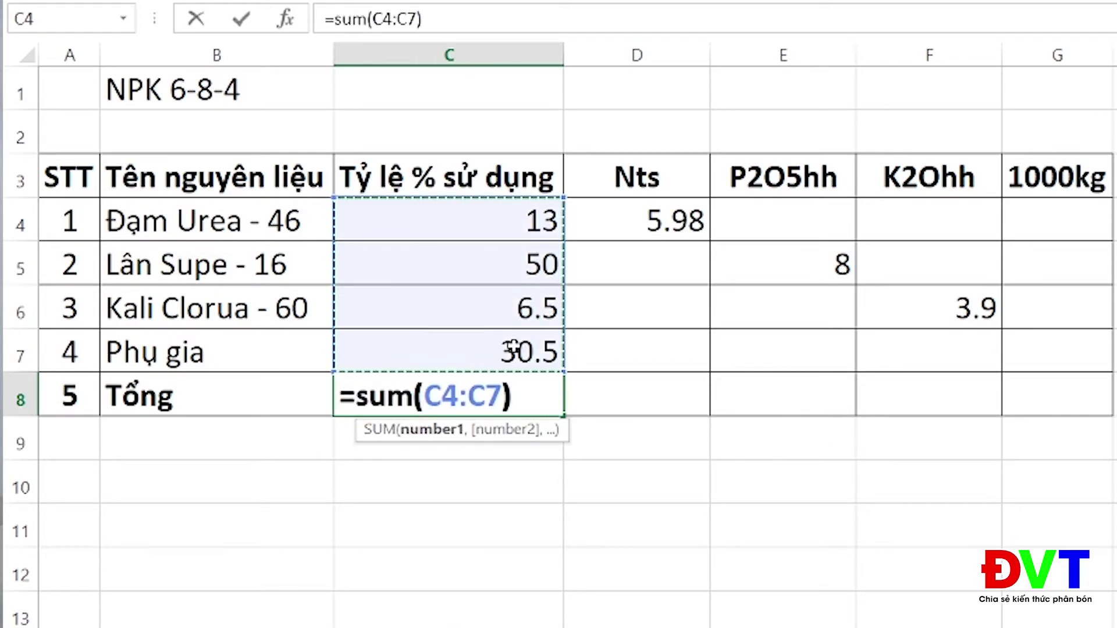
key("Return")
left_click(535, 382)
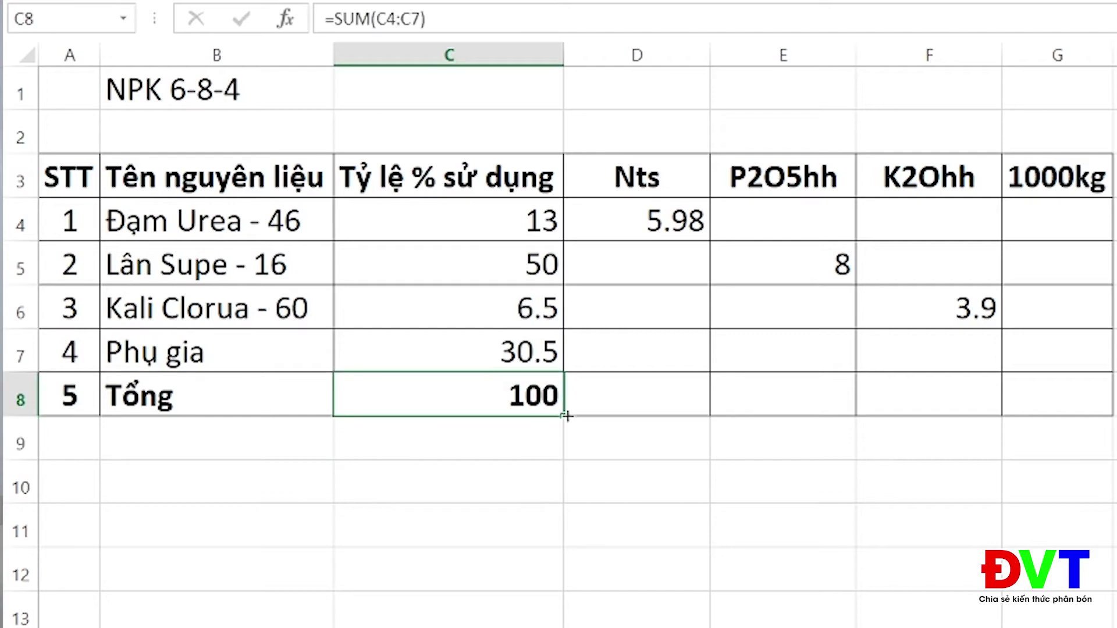
left_click_drag(563, 415, 1109, 405)
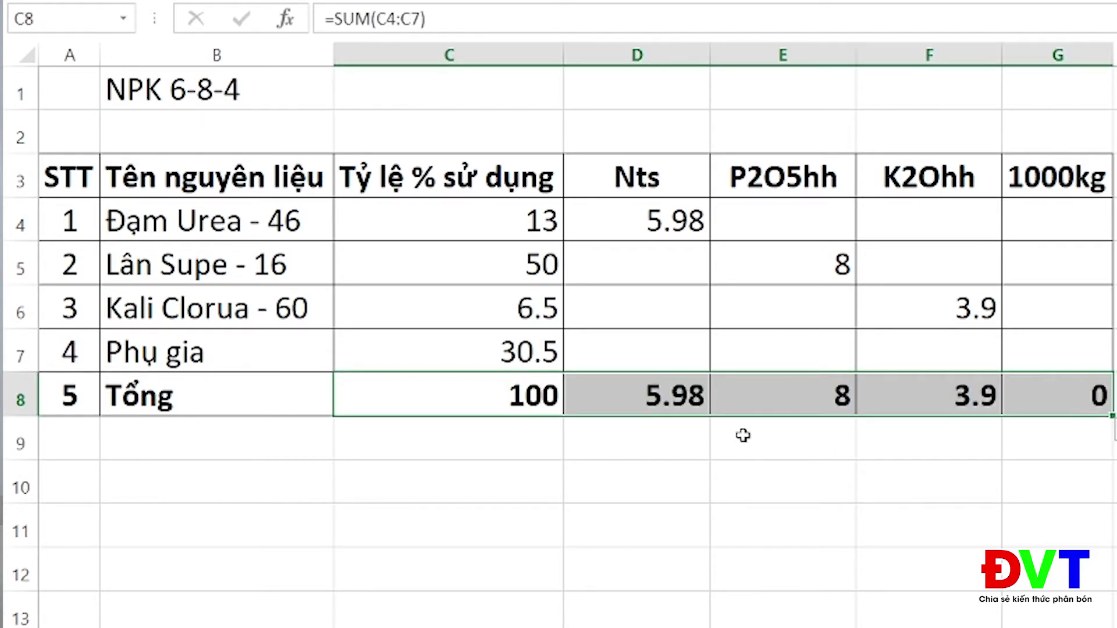
left_click(697, 409)
left_click(784, 409)
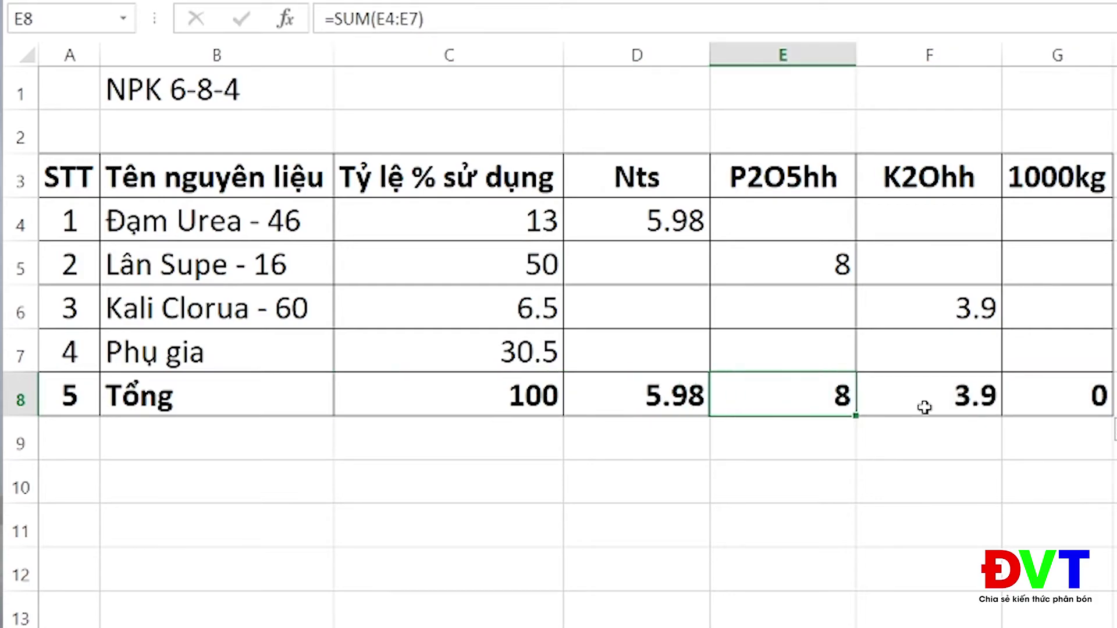
left_click(951, 396)
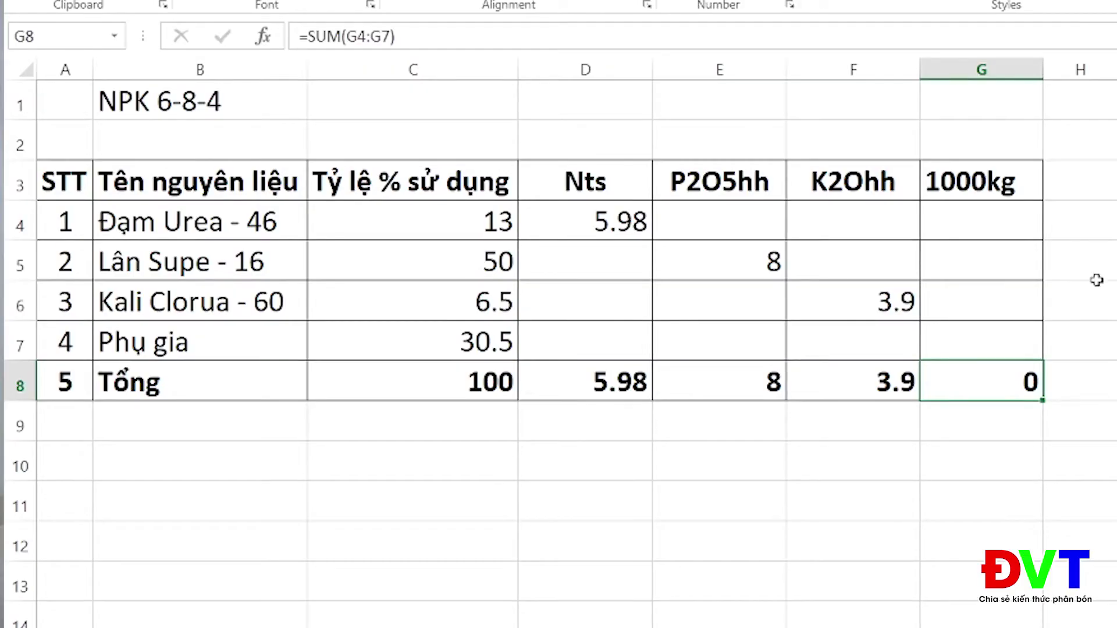
- Centre the 1000kg heading in G3 and enter =C4%*1000 in G4 for the weight of Đạm Urea
left_click(992, 180)
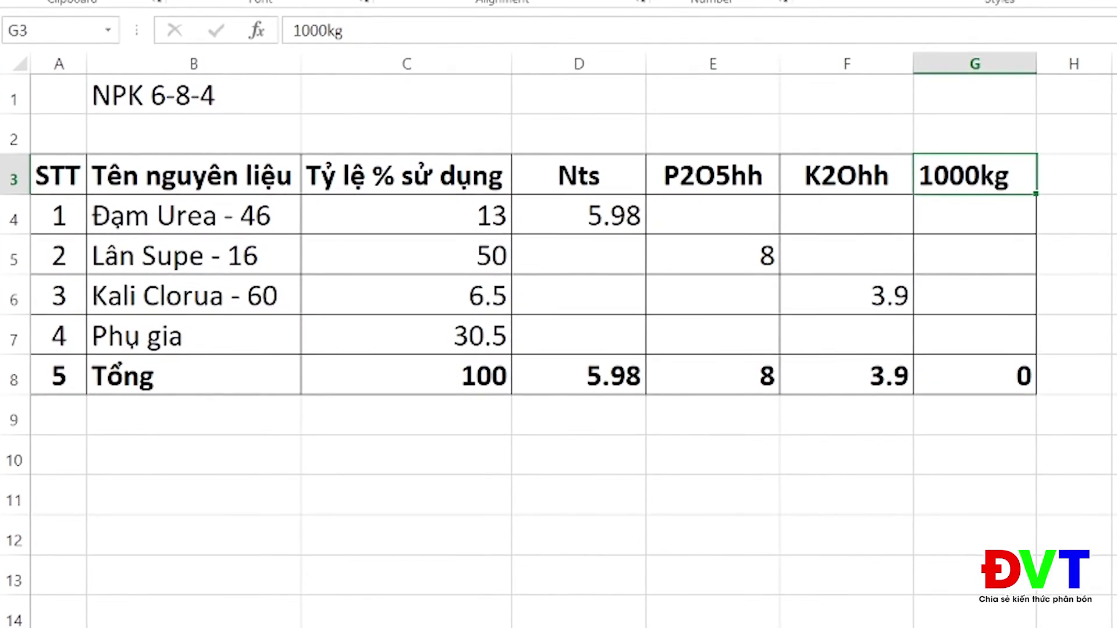
left_click(433, 2)
left_click(1009, 219)
type("=")
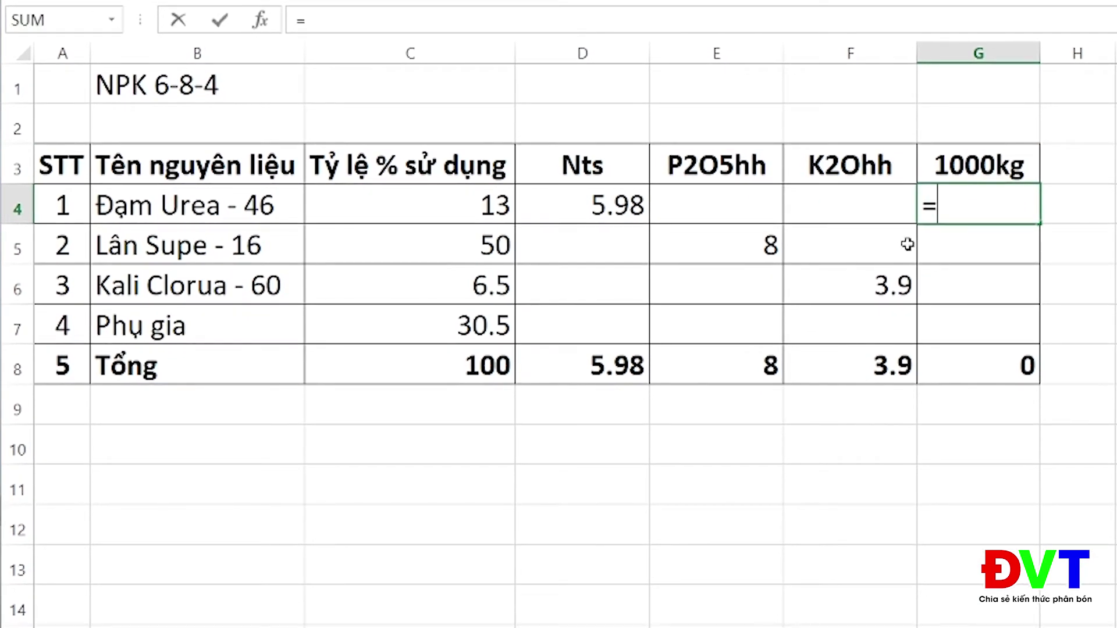
left_click(430, 208)
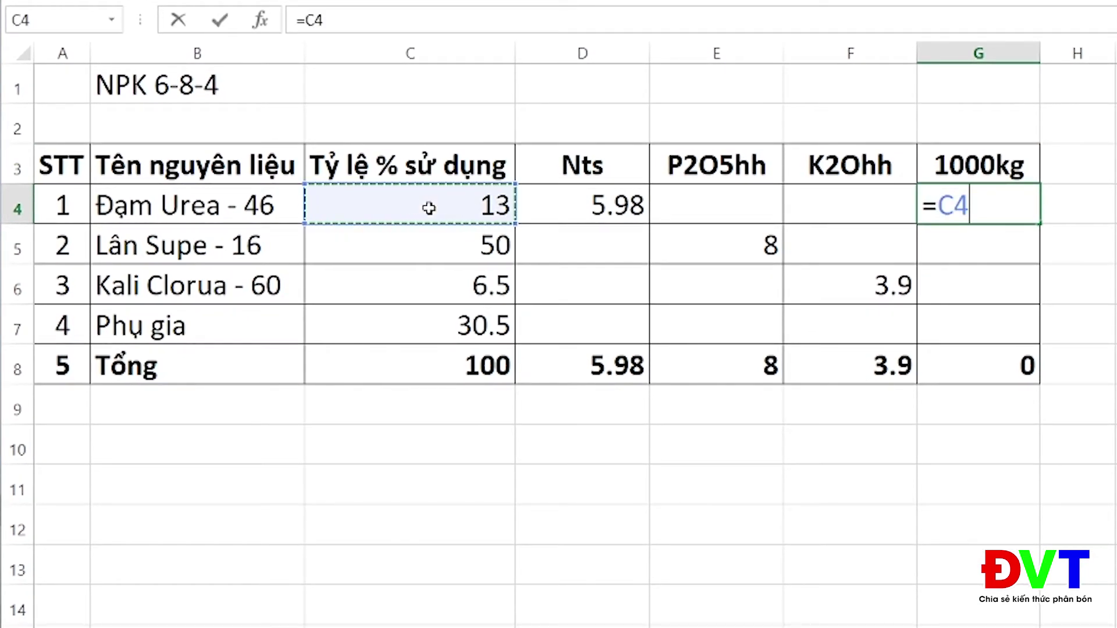
type("%*100")
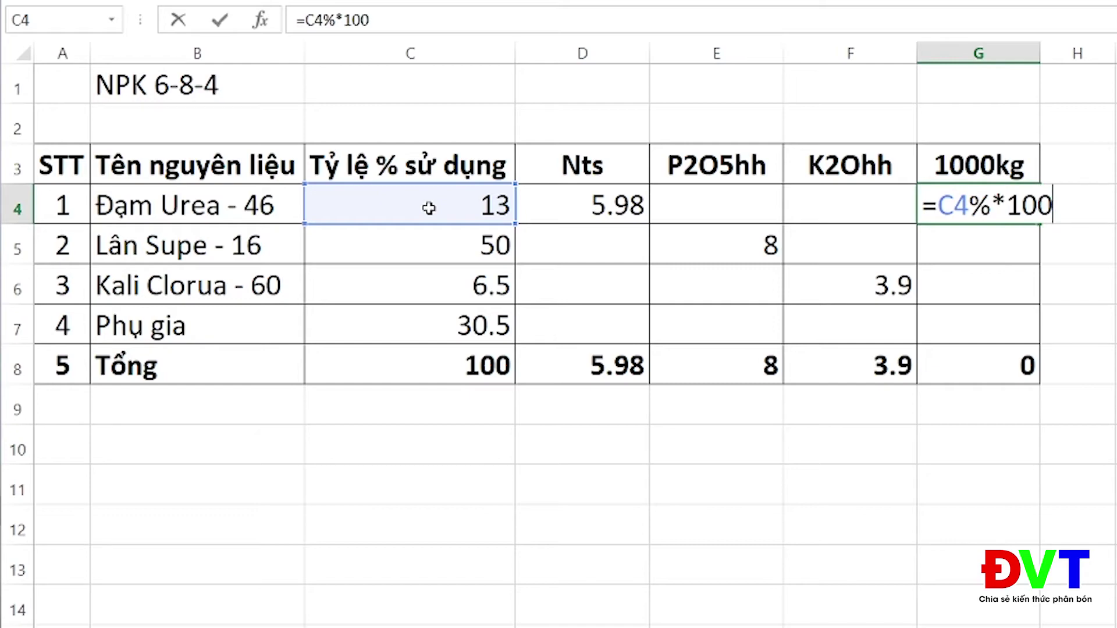
key("Return")
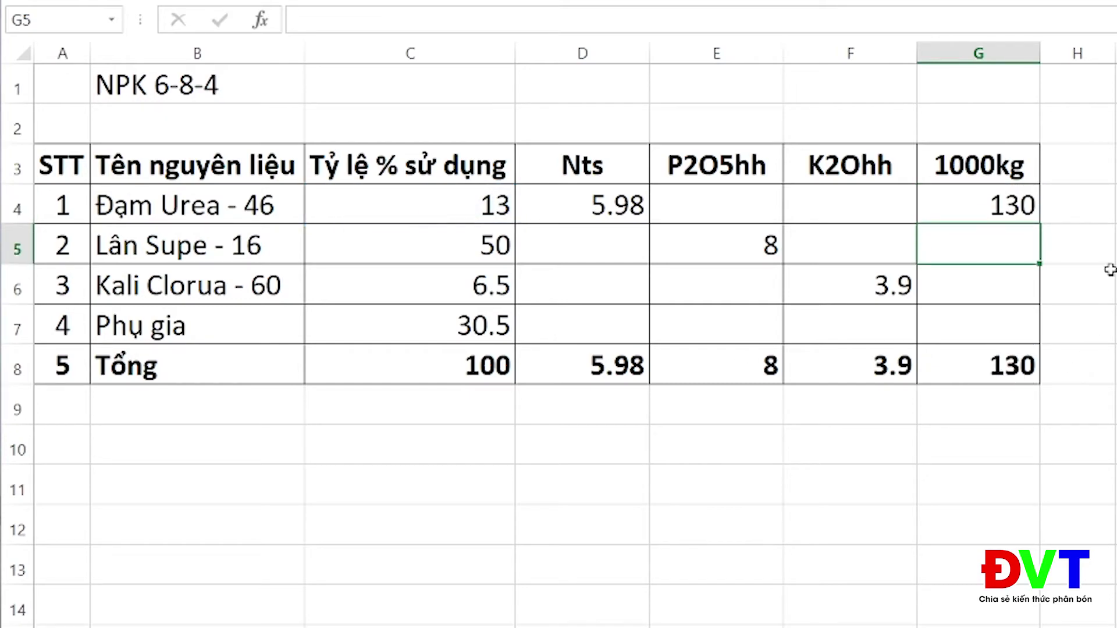
- Fill the weight formula from G4 down to G7 for the remaining ingredients
left_click(1036, 206)
left_click_drag(1041, 226, 1033, 331)
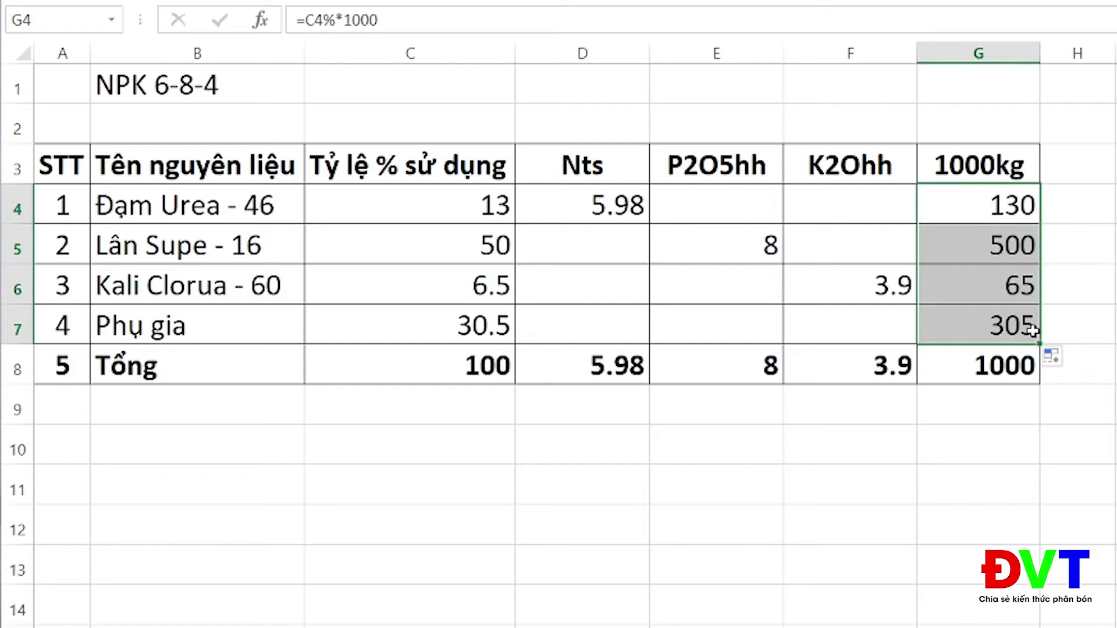
left_click(990, 365)
- Enter the unit kg in H4 and copy it down to H7 beside the ingredient weights
left_click(1065, 213)
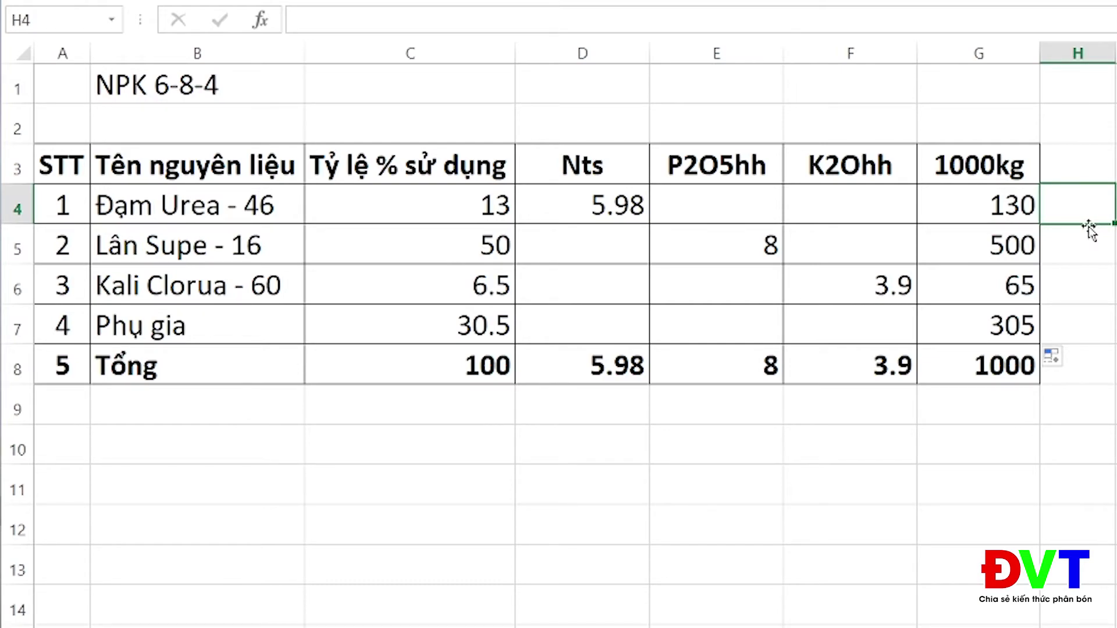
type("kg")
key("Return")
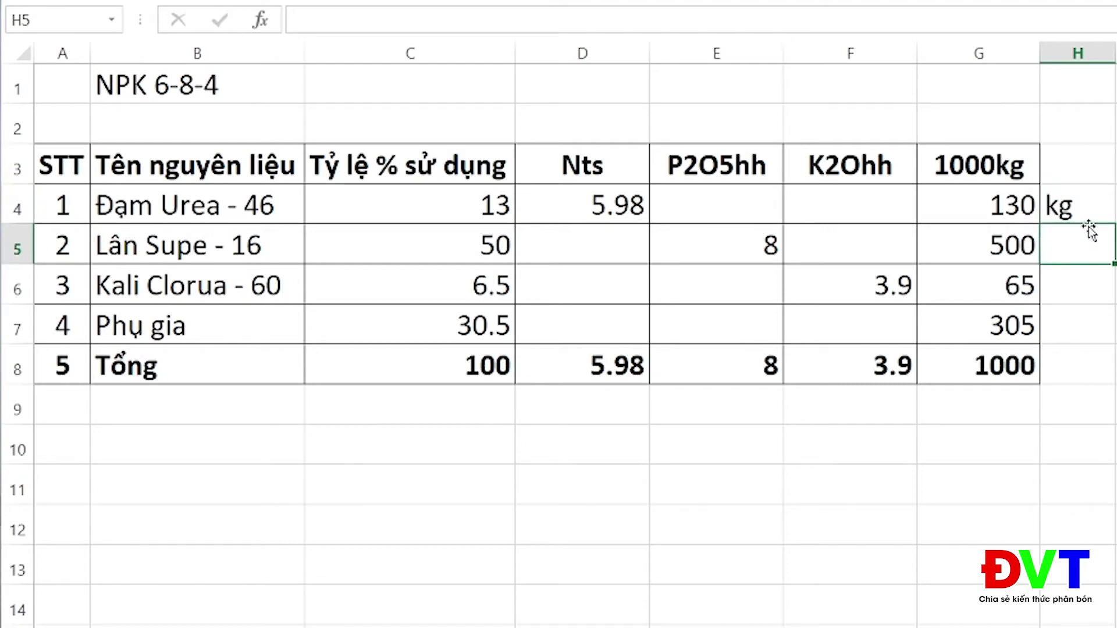
left_click(1084, 202)
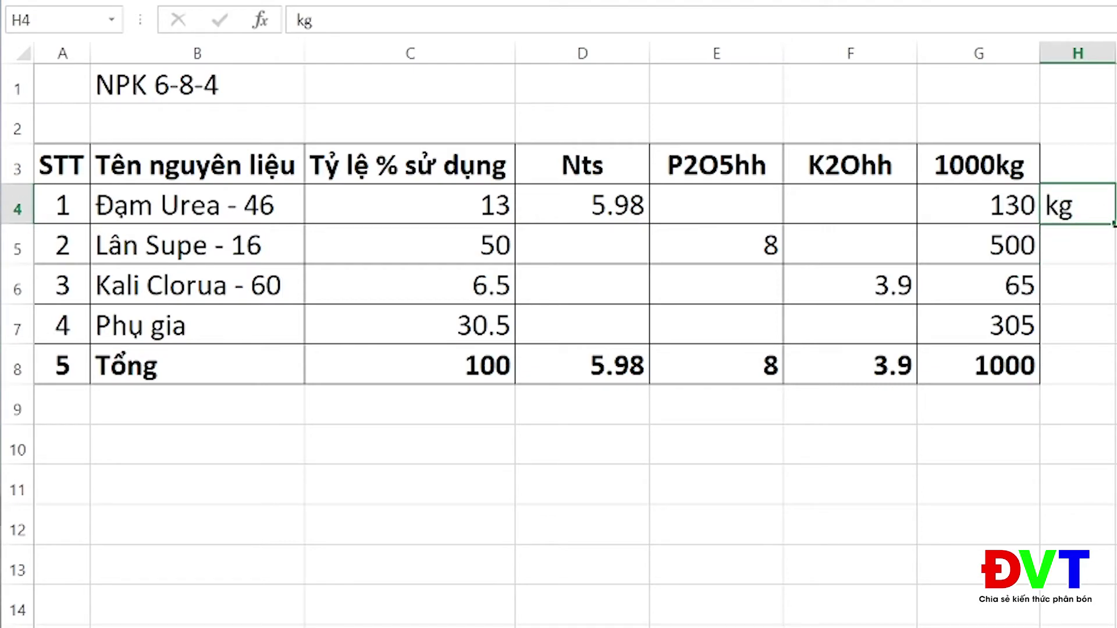
left_click_drag(1114, 224, 1102, 336)
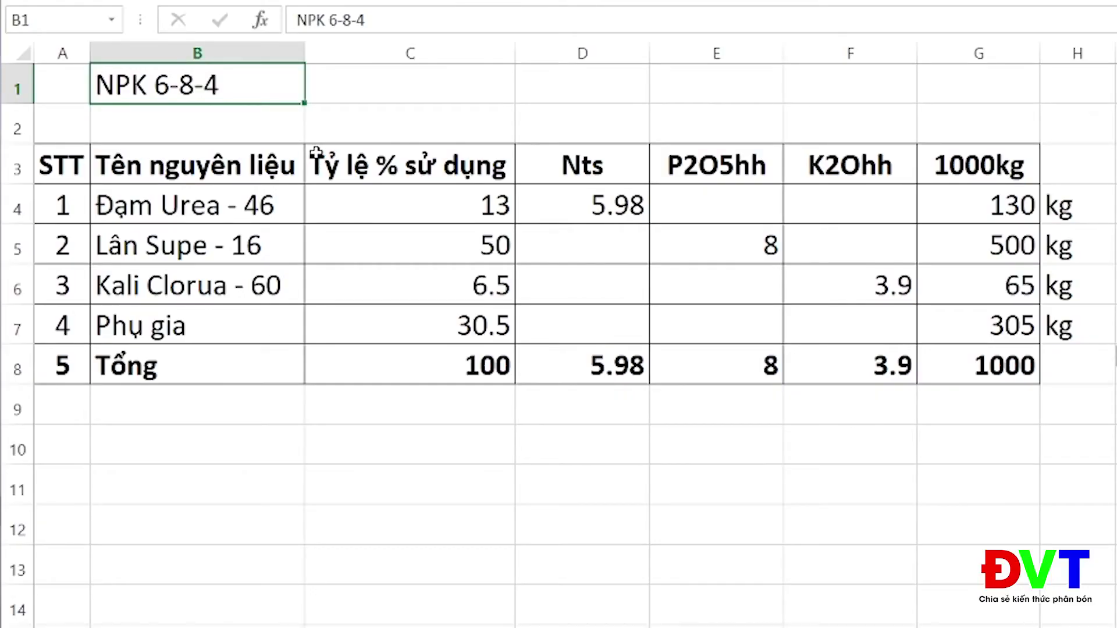
- Change the target formula in B1 to NPK 16-16-8
double_click(156, 85)
left_click_drag(154, 85, 240, 81)
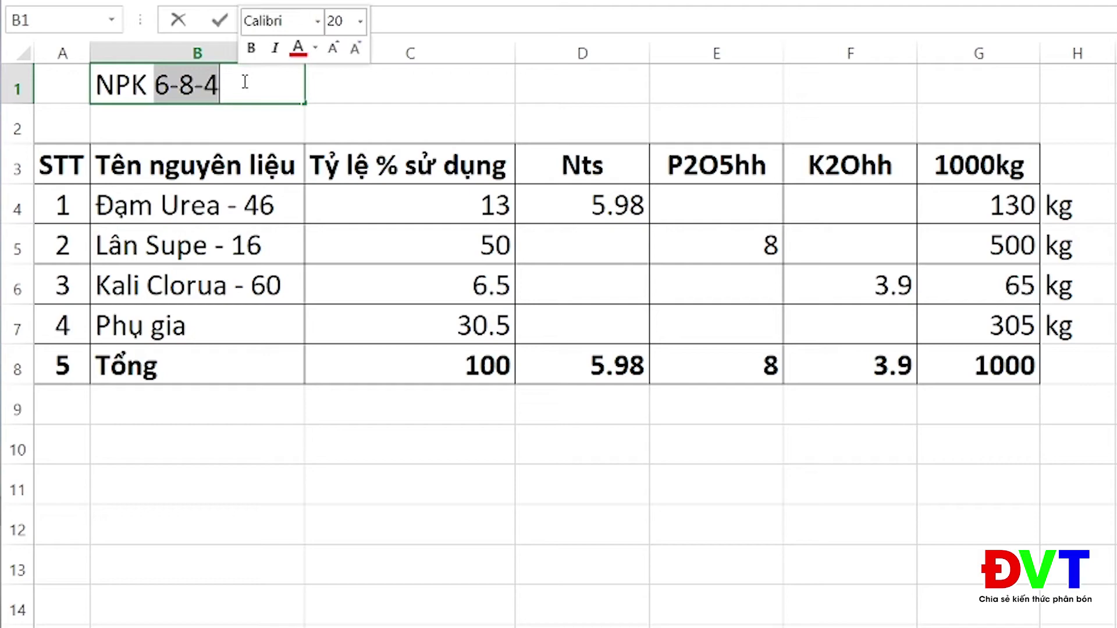
type("16-16-8")
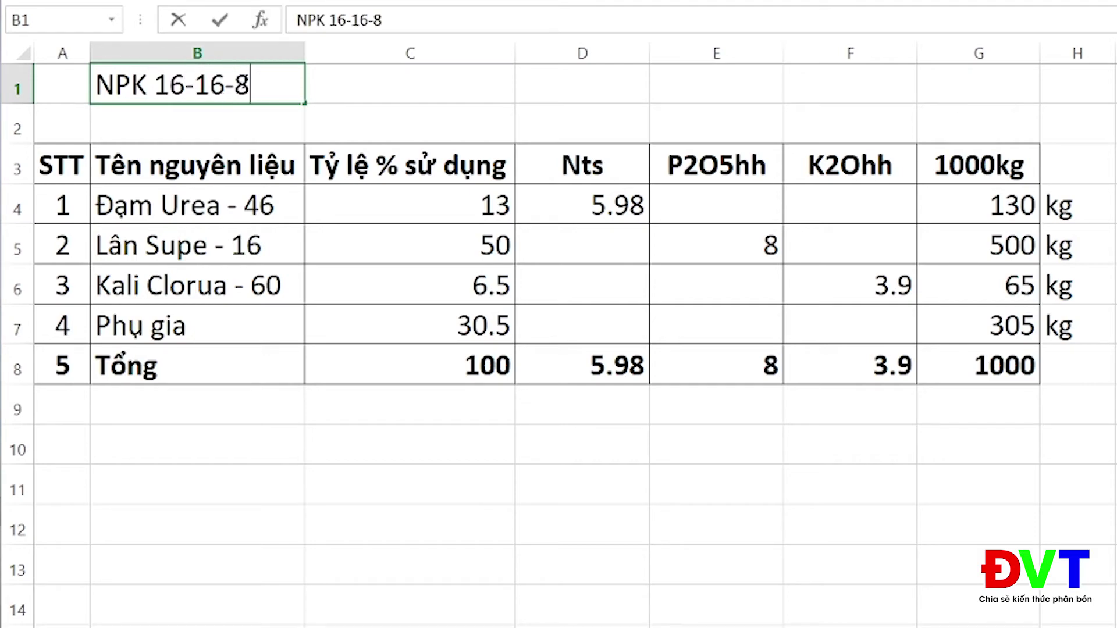
key("Return")
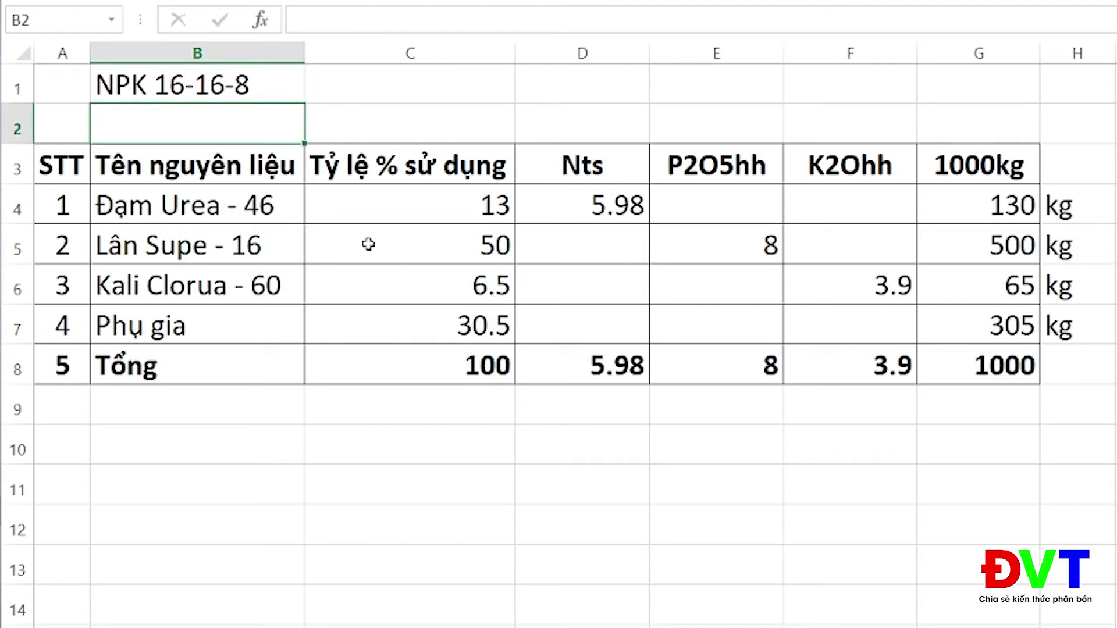
- Set the usage percentage of Đạm Urea in C4 to 50 for the NPK 16-16-8 blend
left_click(340, 200)
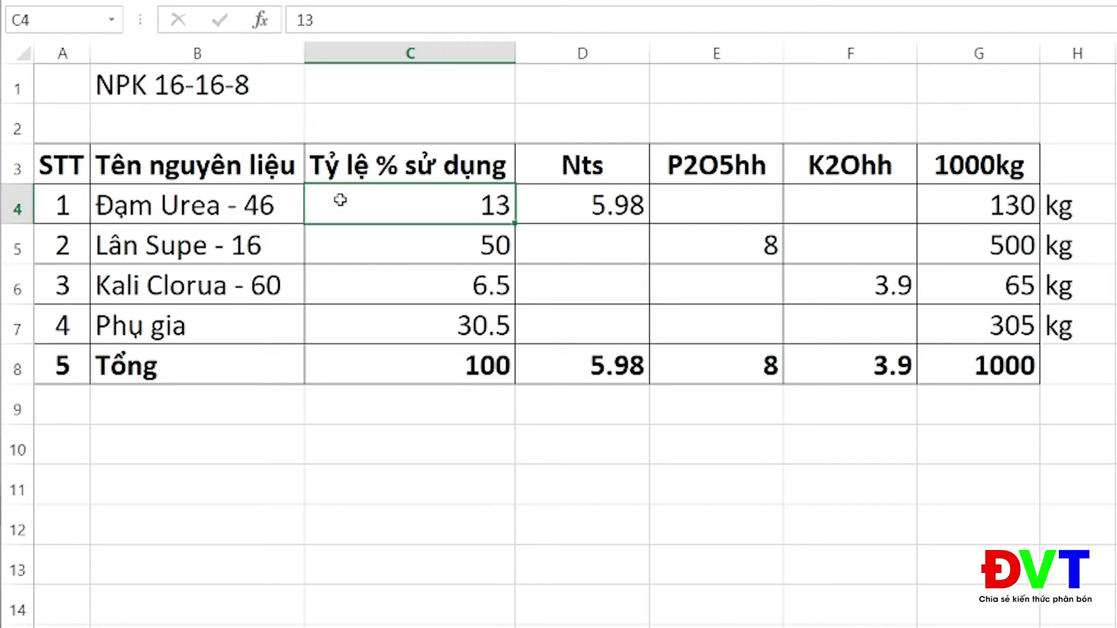
type("50")
key("Return")
left_click(340, 200)
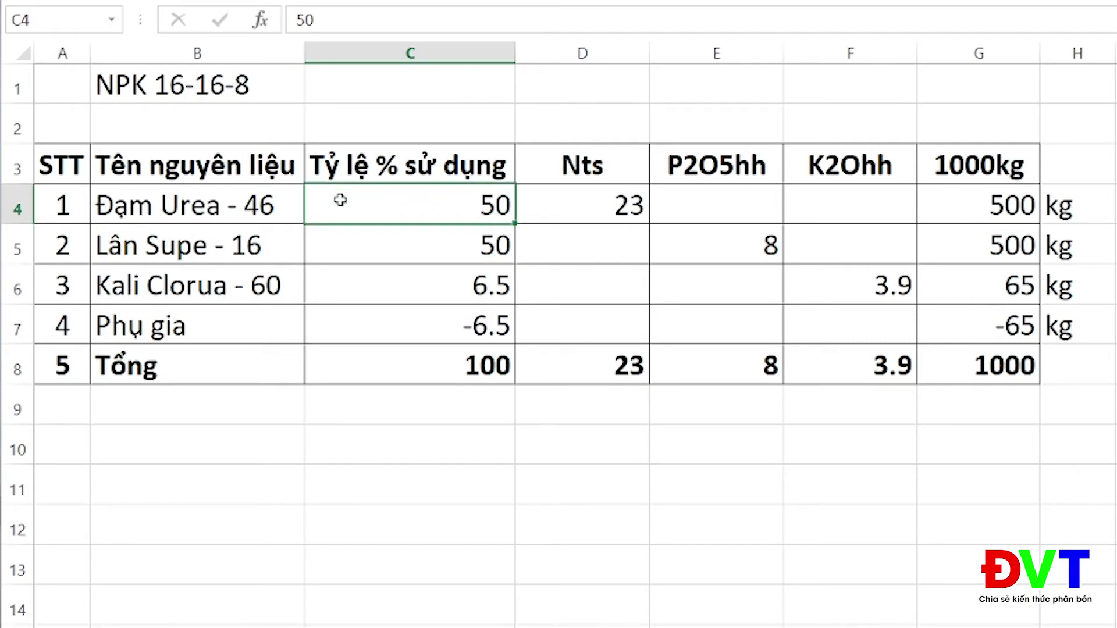
- Try 40 and 35 as the usage percentage of Đạm Urea in C4 for the NPK 16-16-8 blend
type("40")
key("Return")
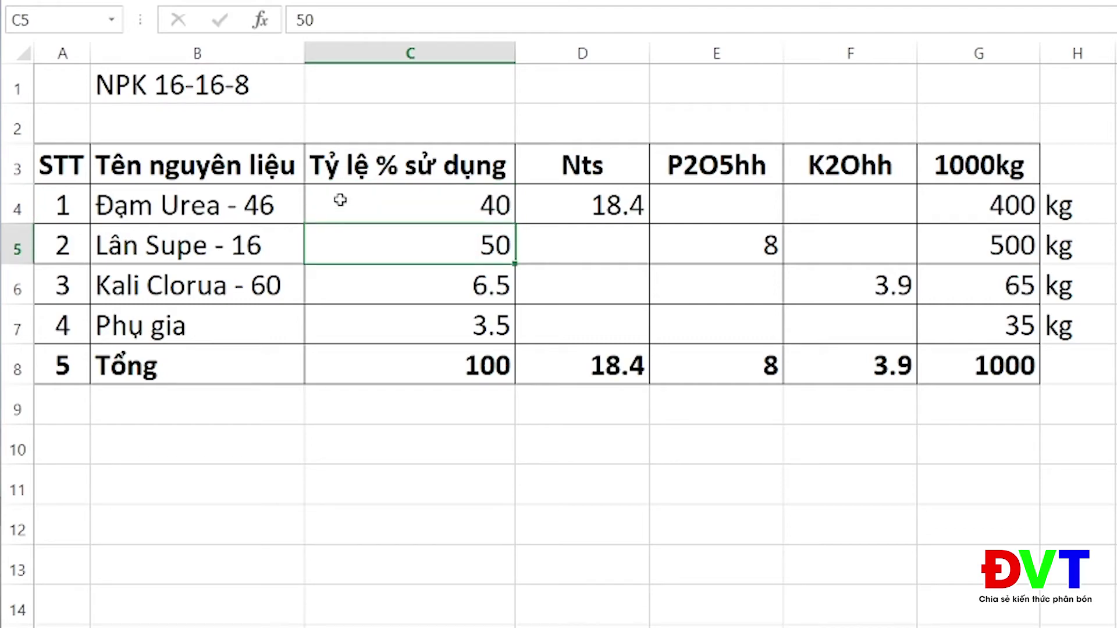
left_click(341, 200)
type("35")
key("Return")
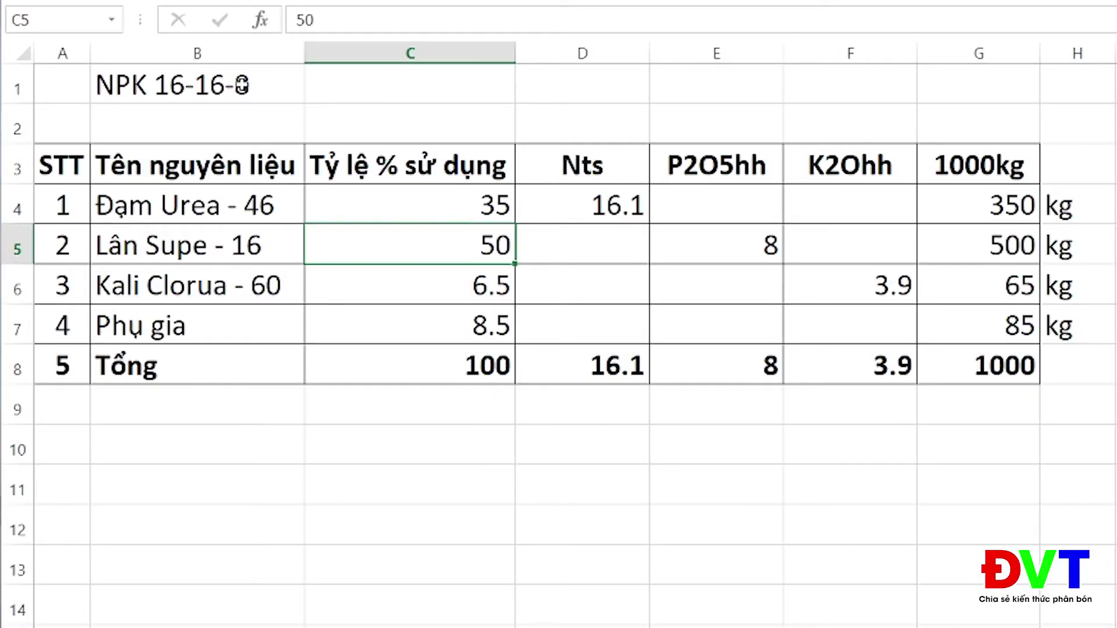
- Change the target formula in B1 to NPK 3-9-6
left_click(241, 86)
left_click_drag(254, 86, 157, 87)
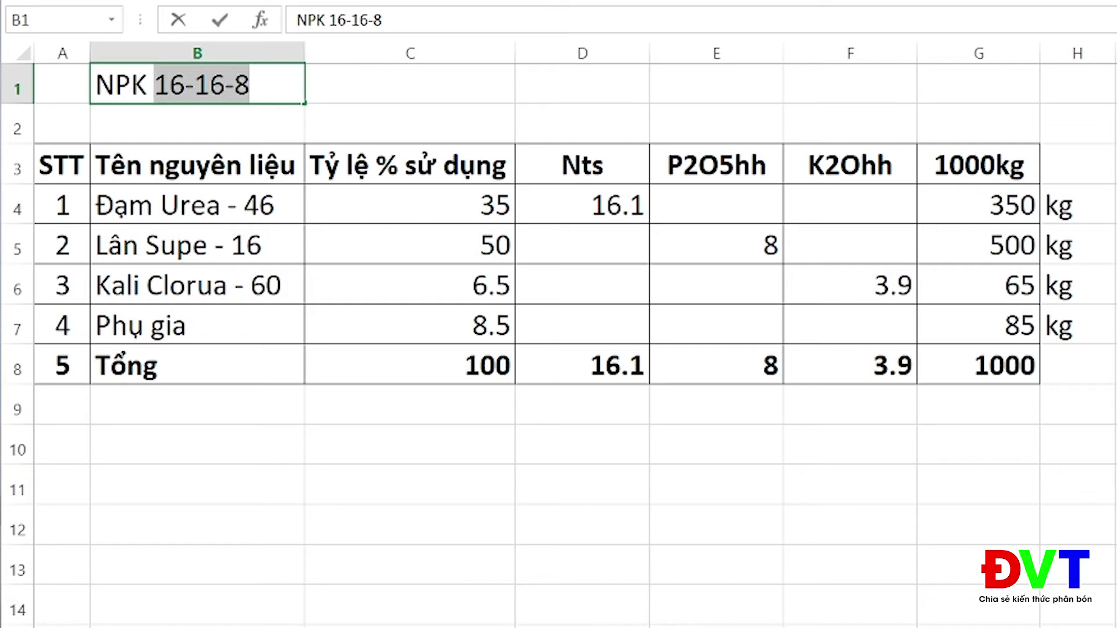
type("3-")
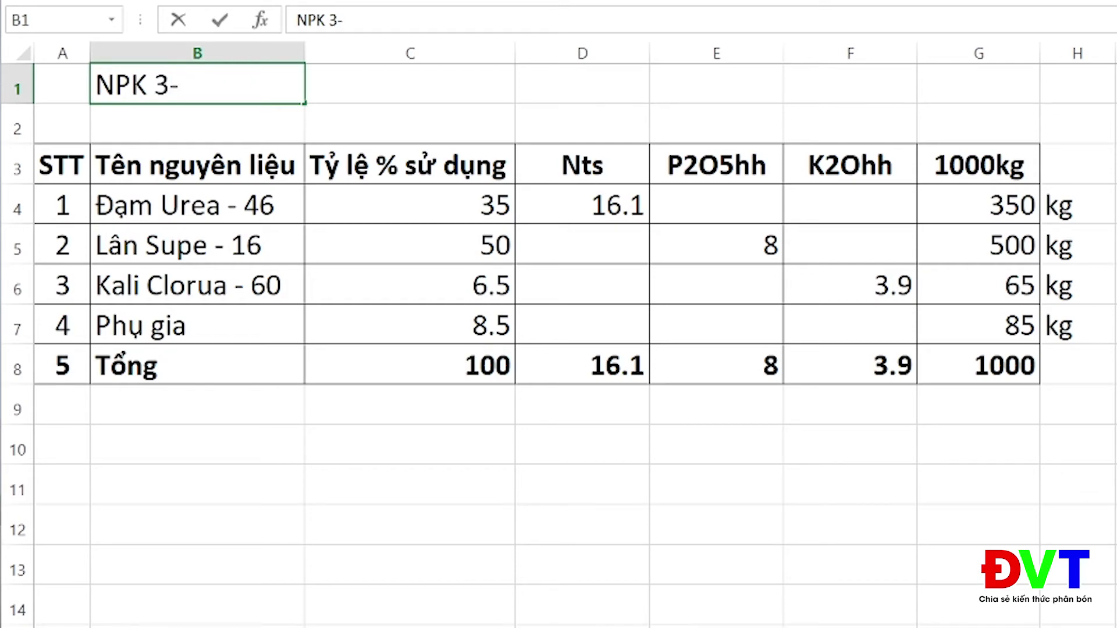
type("9-6")
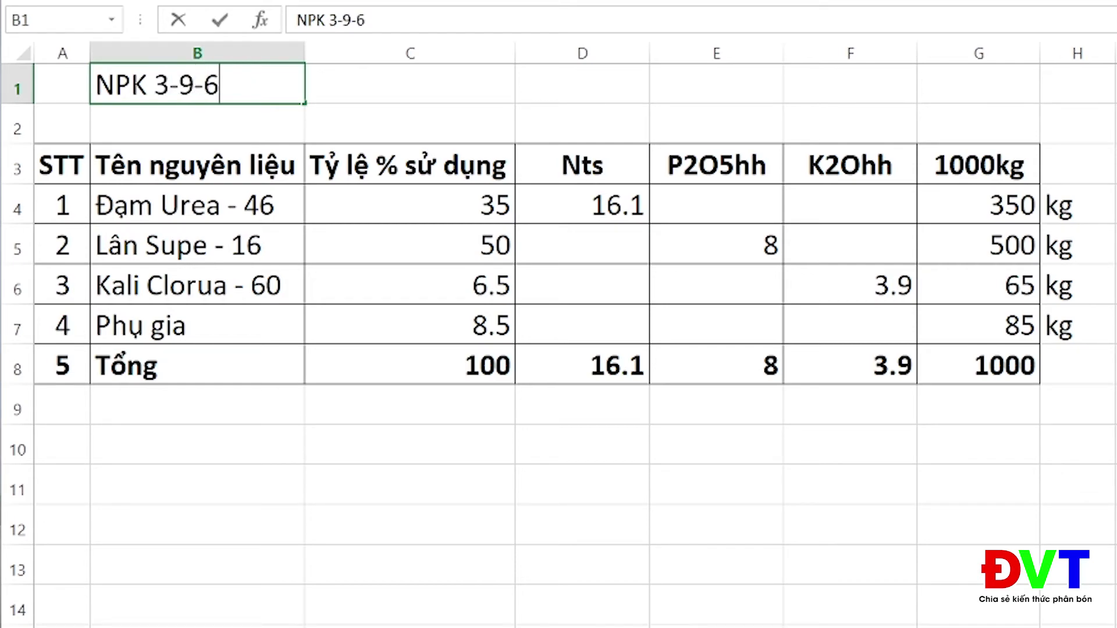
key("Return")
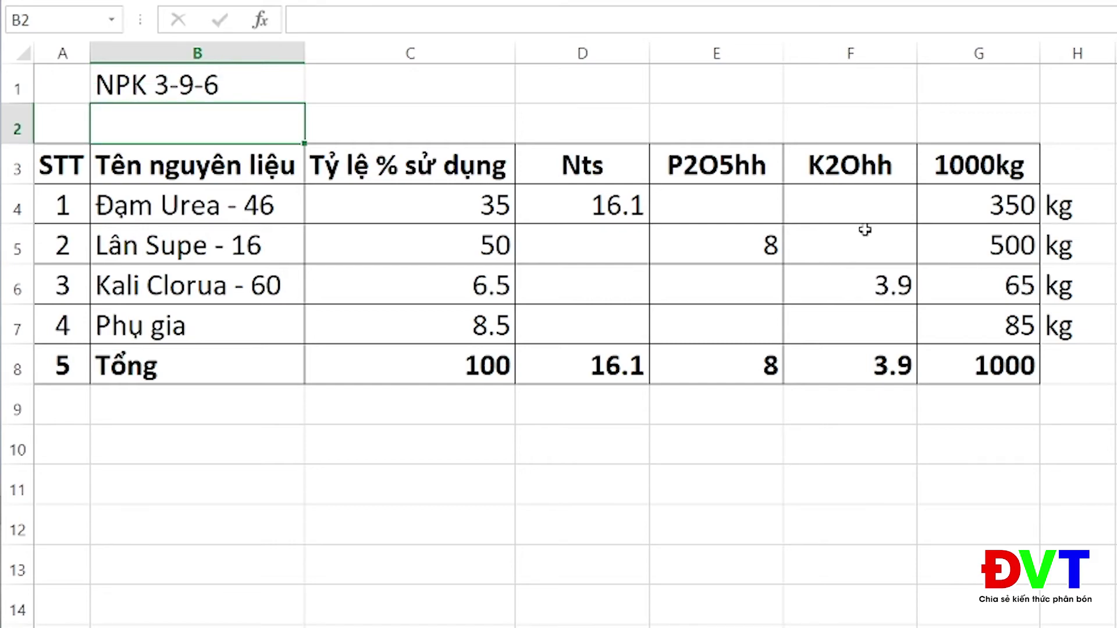
- Try 5 and 5.5 as the usage percentage of Đạm Urea in C4 for the NPK 3-9-6 blend
left_click(386, 204)
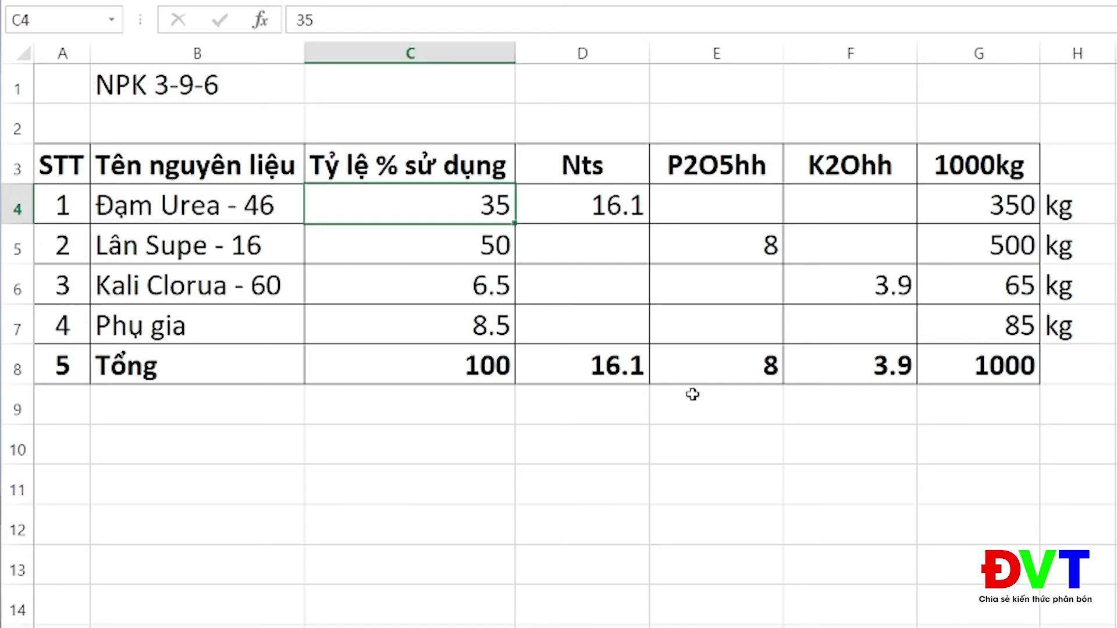
type("5")
key("Return")
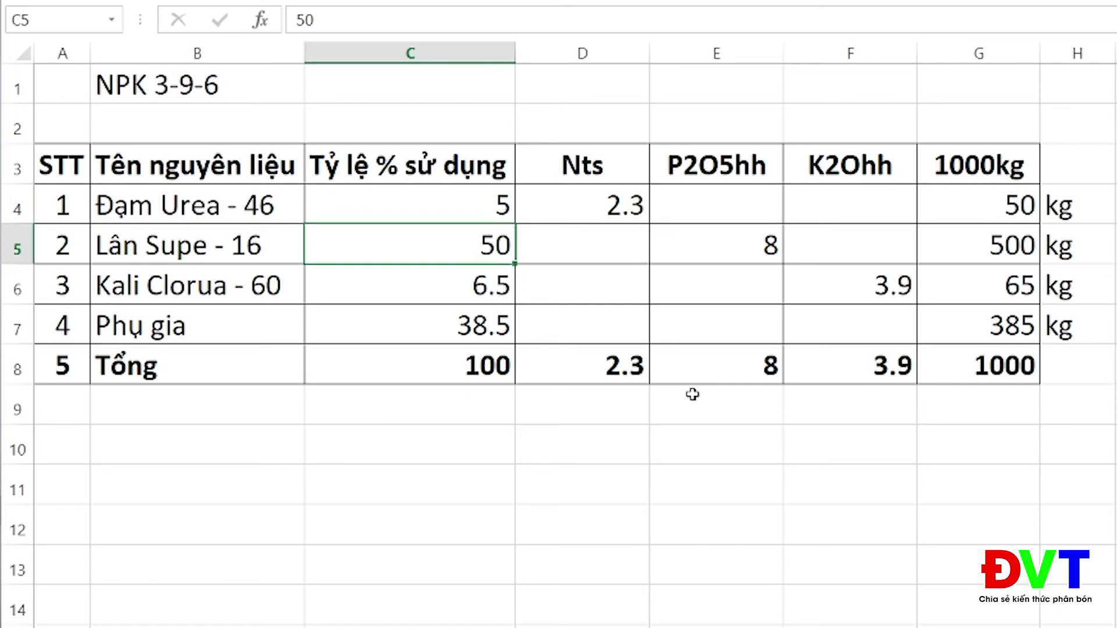
key("Up")
type("5.5")
key("Return")
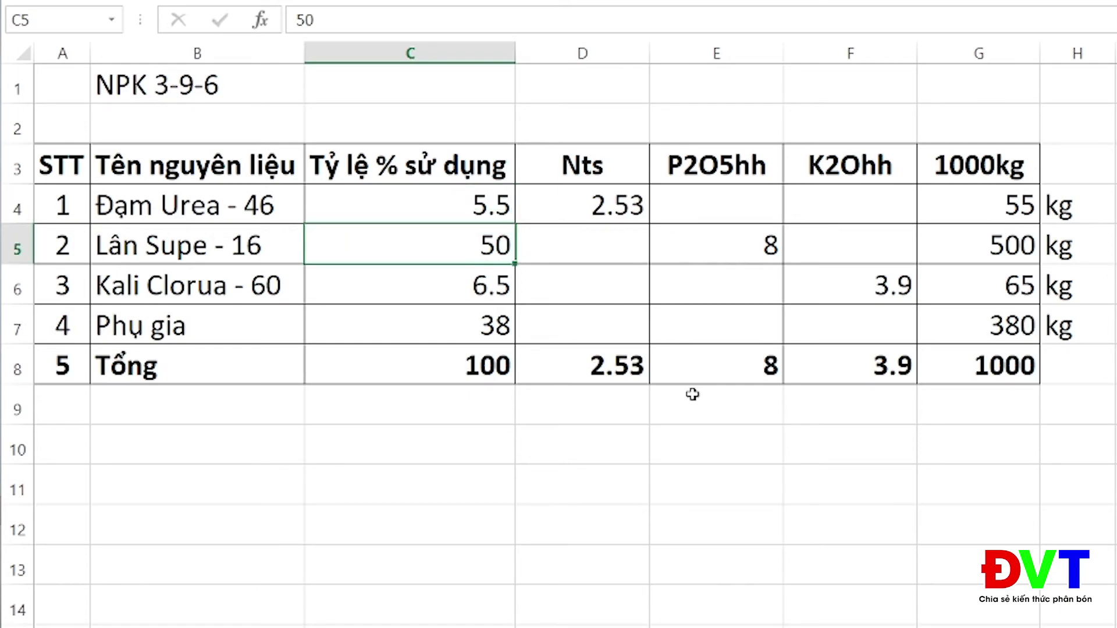
- Raise the usage percentage of Đạm Urea in C4 to 6 and finally to 6.5
key("Up")
type("6")
key("Return")
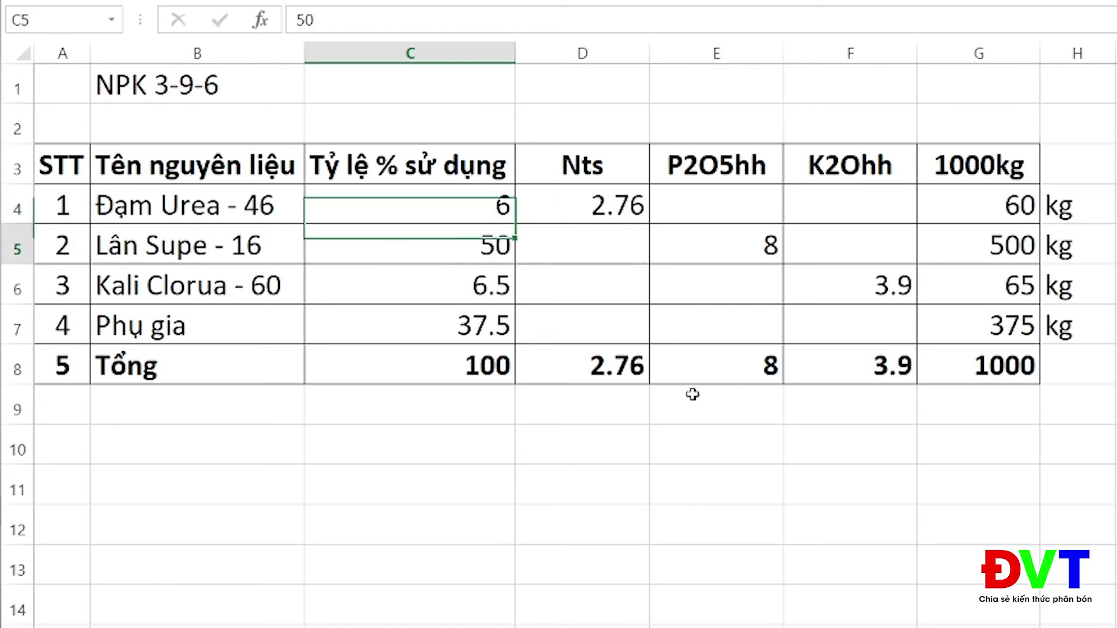
key("Up")
key("F2")
type(".5")
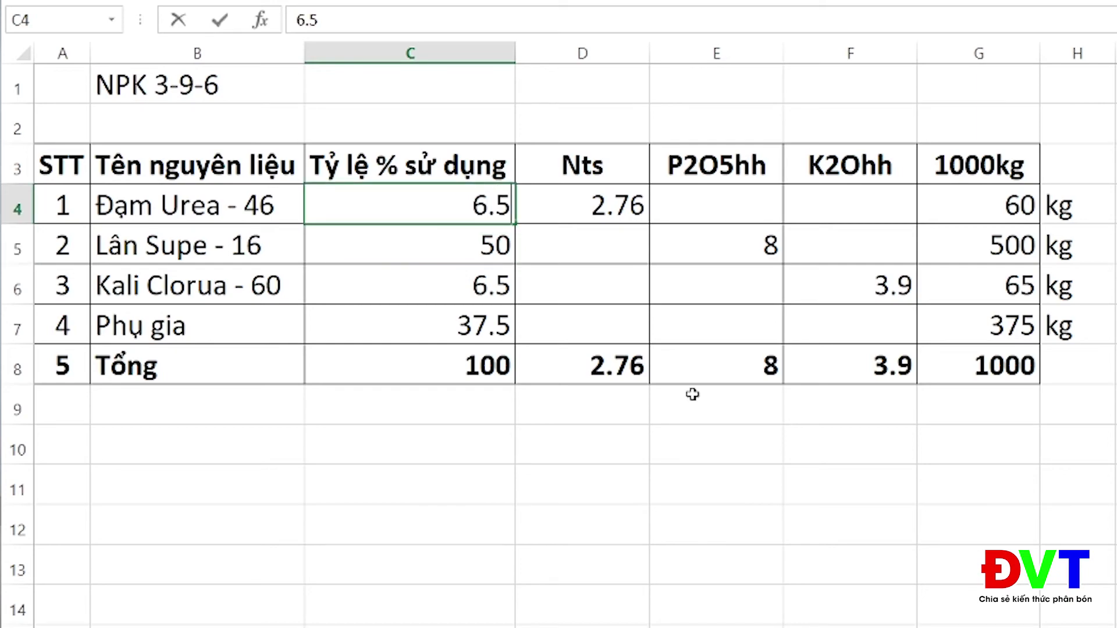
key("Return")
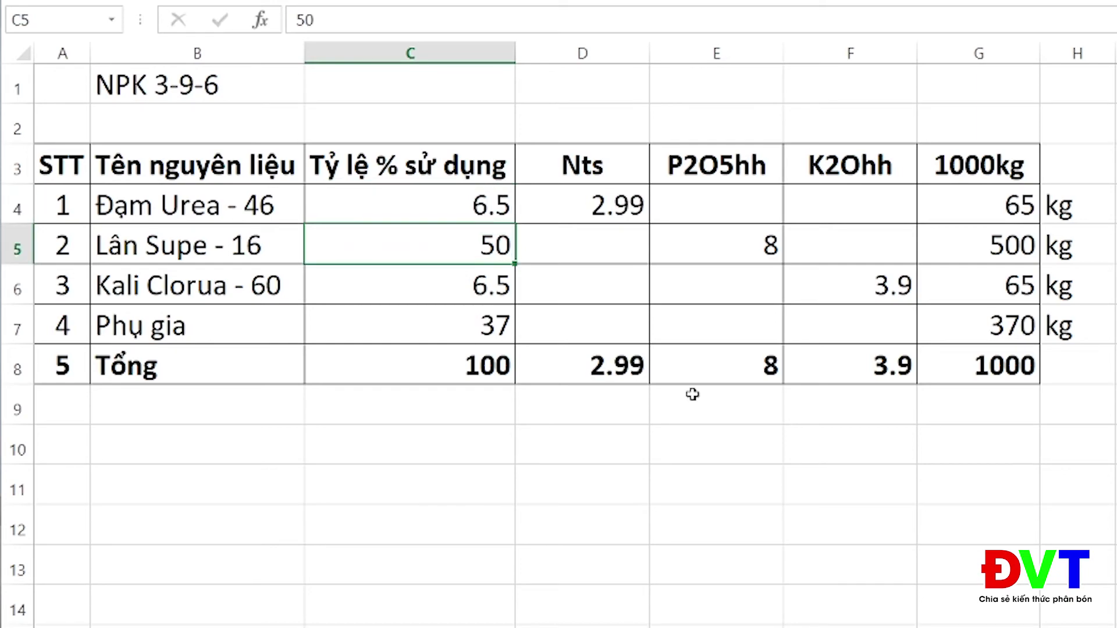
- Set the usage percentage of Lân Supe in C5 to 55 and then 57, and that of Kali Clorua in C6 to 10
type("55")
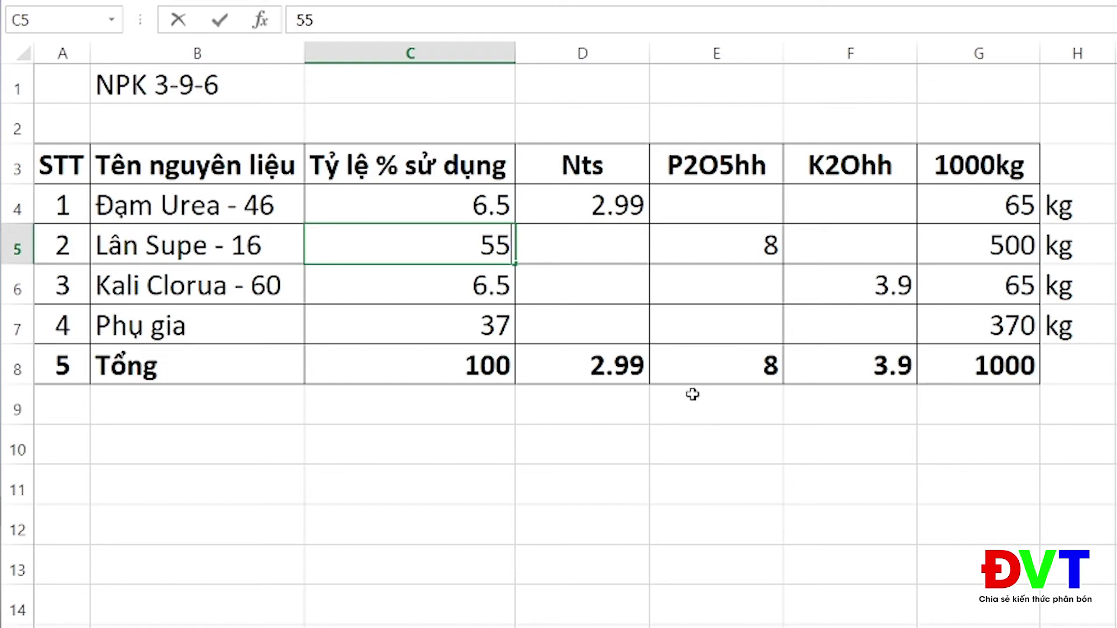
key("Return")
key("Up")
key("F2")
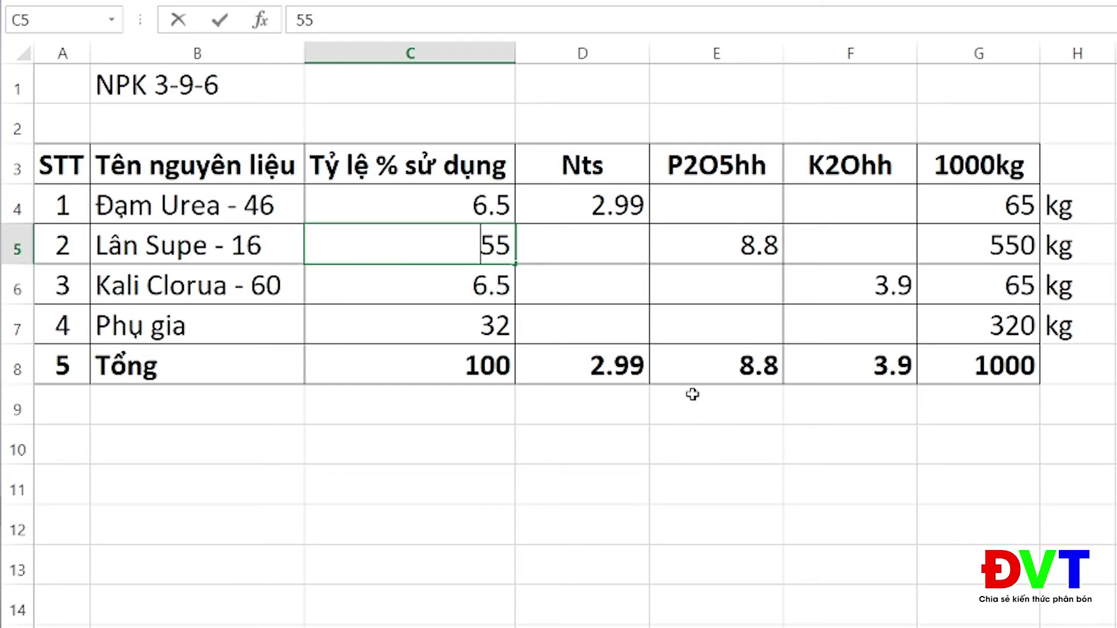
key("BackSpace")
type("7")
key("Return")
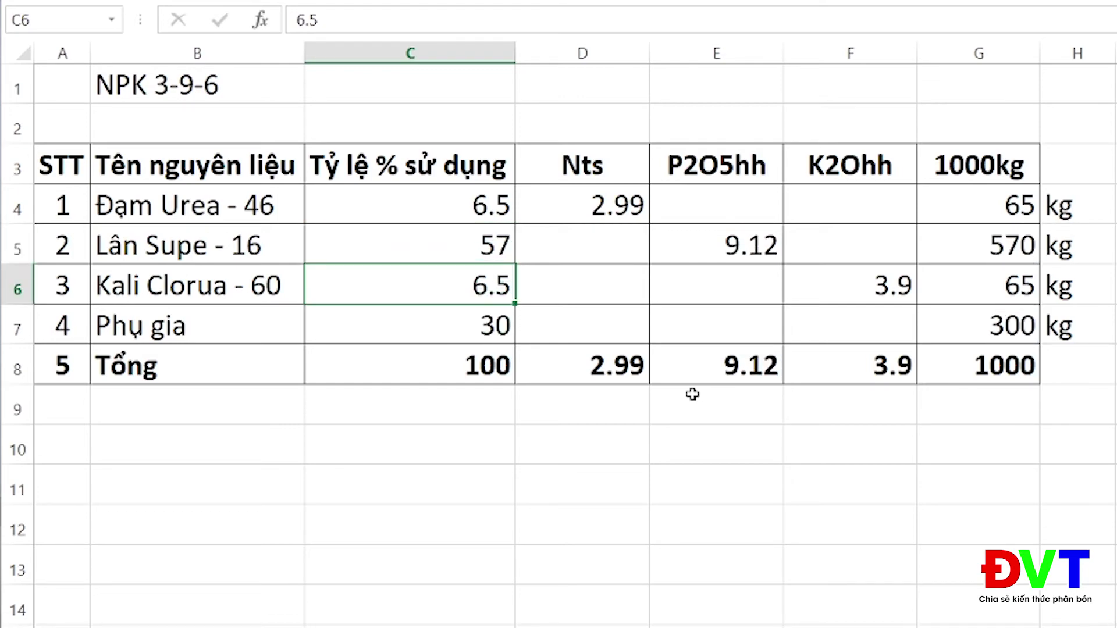
type("10")
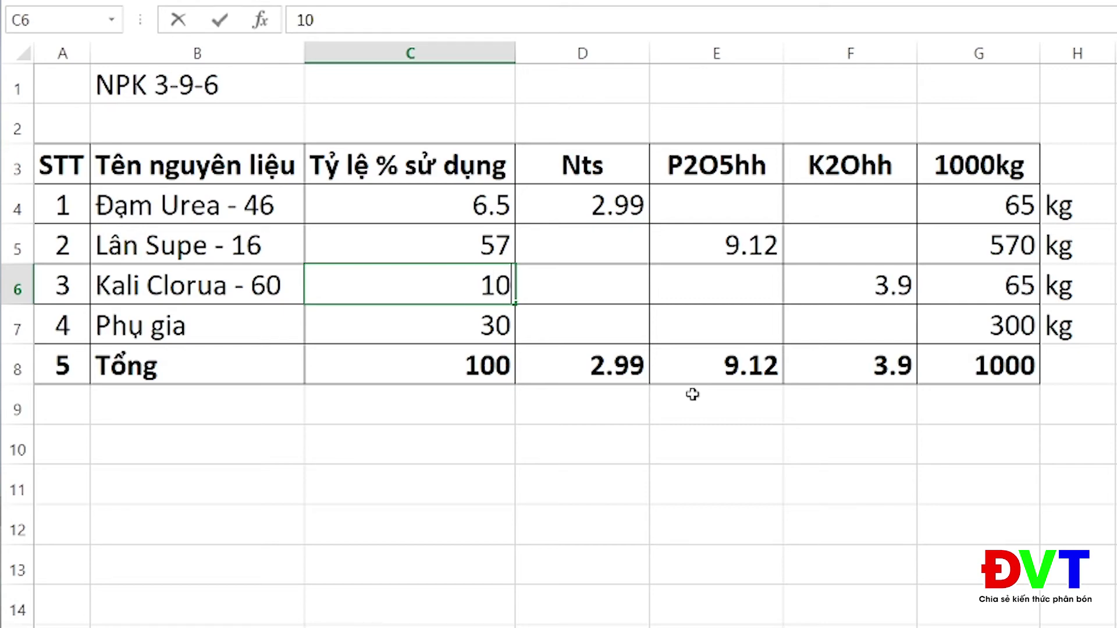
key("Return")
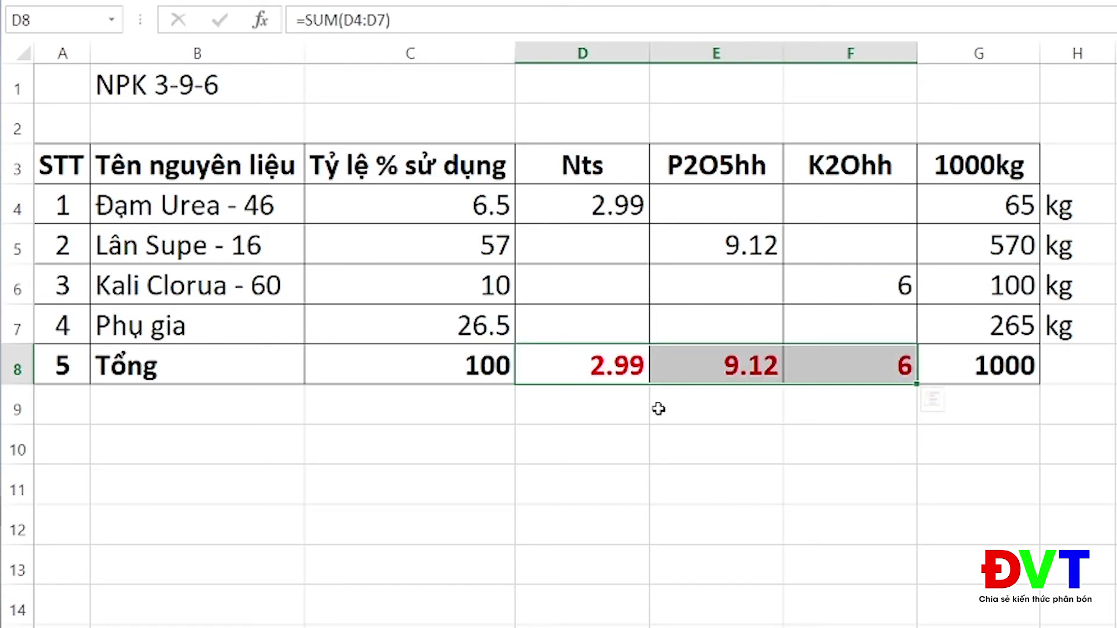